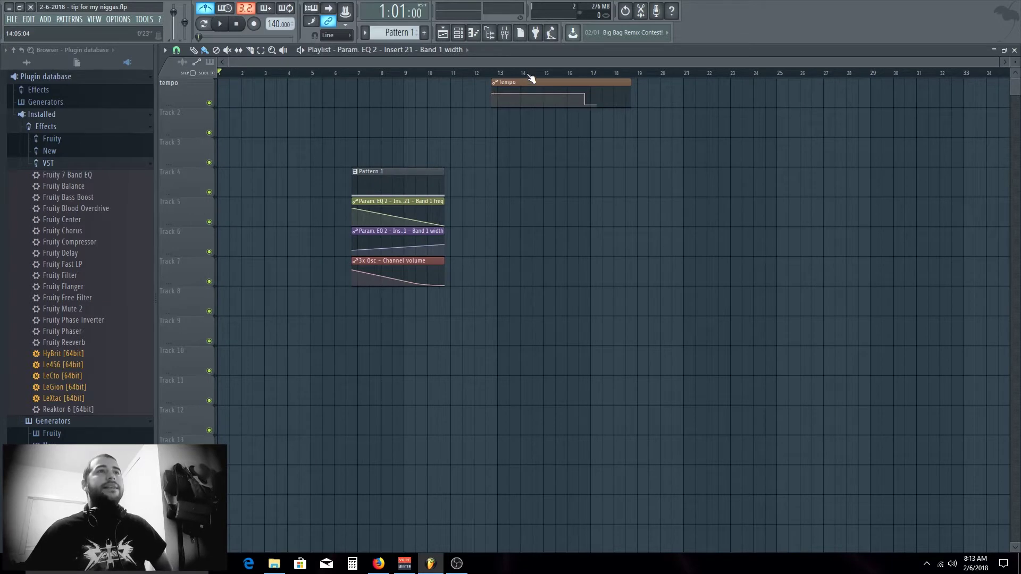
Play the playlist from bar 13 and again from about bar 16 to hear the existing Tempo clip's drop.
{"action": "left_click", "coordinate": [476, 74]}
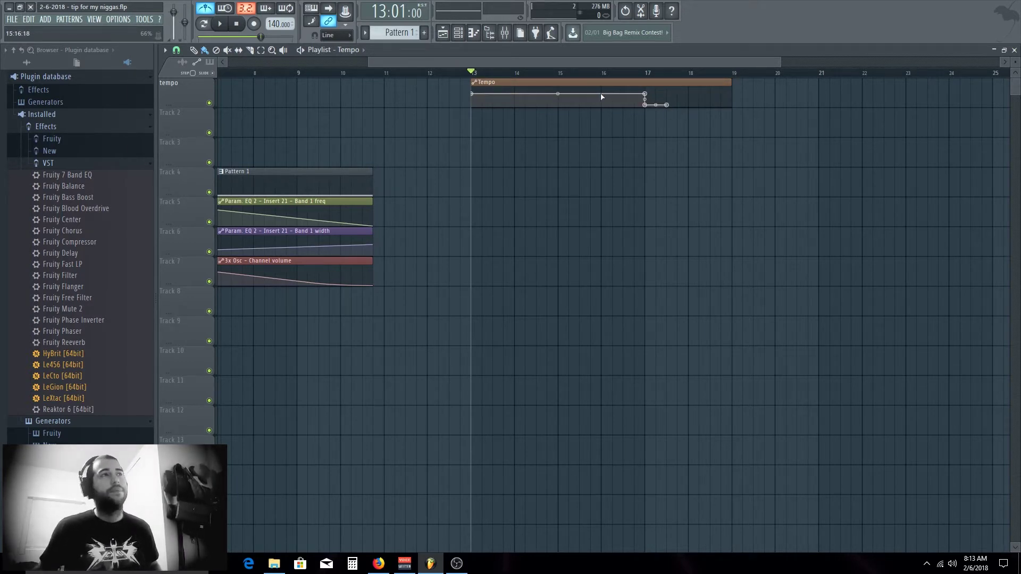
{"action": "key", "text": "space"}
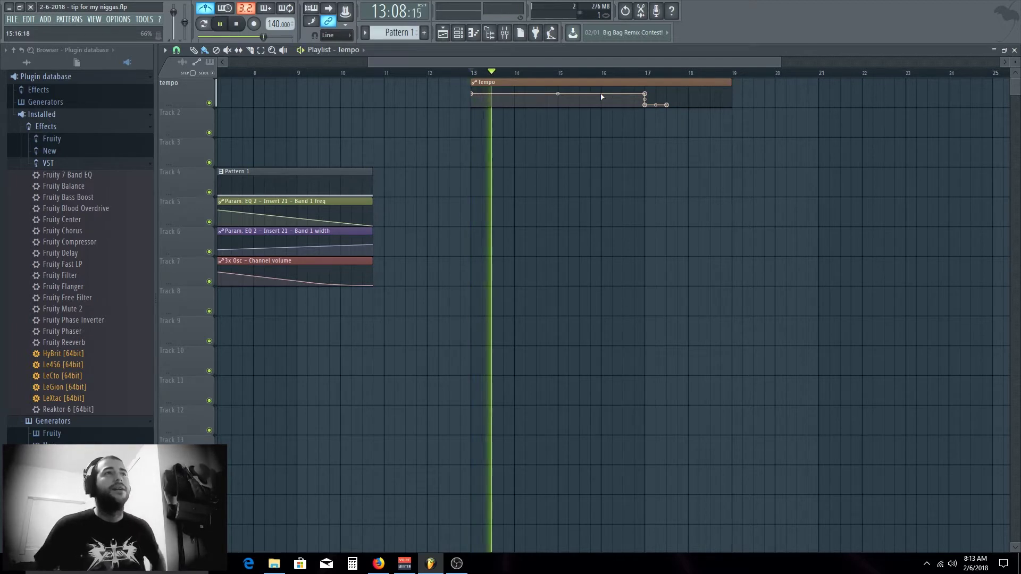
{"action": "scroll", "coordinate": [670, 79], "scroll_direction": "up", "scroll_amount": 3}
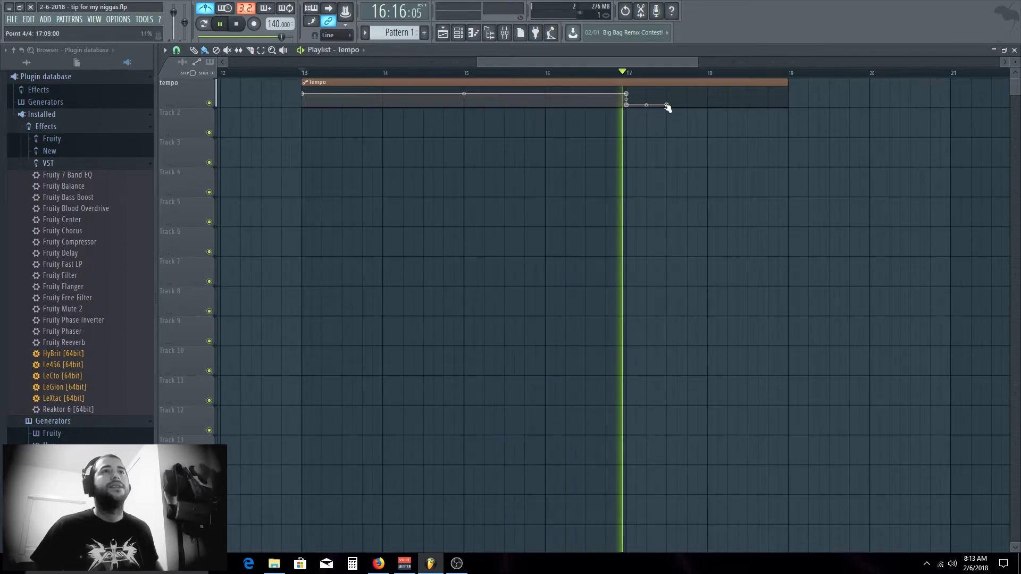
{"action": "key", "text": "space"}
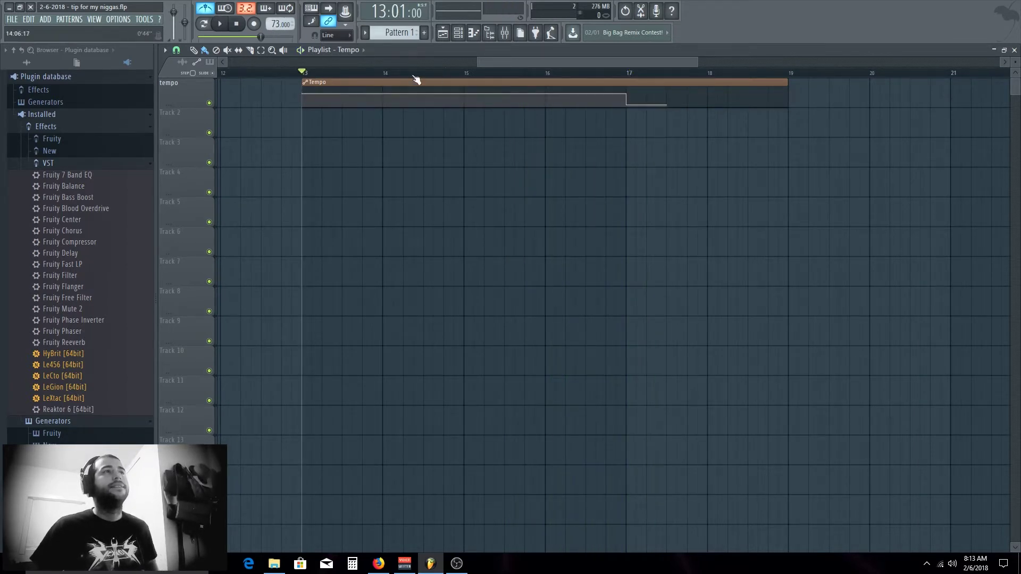
{"action": "left_click", "coordinate": [569, 73]}
{"action": "key", "text": "space"}
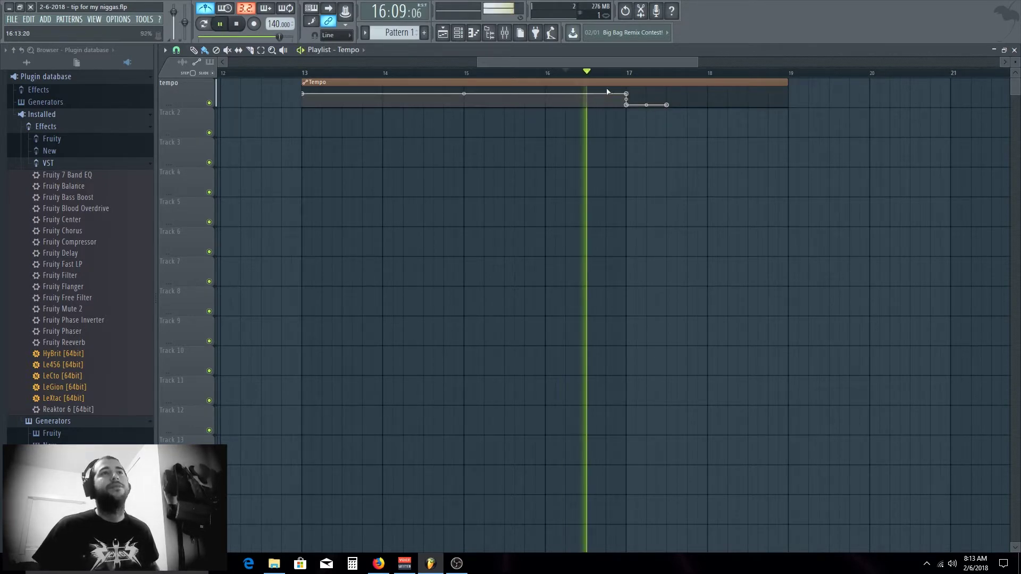
{"action": "key", "text": "space"}
Delete the existing Tempo clip, and create a new tempo automation clip over a time selection covering bars 13 and 14.
{"action": "scroll", "coordinate": [565, 75], "scroll_direction": "down", "scroll_amount": 5}
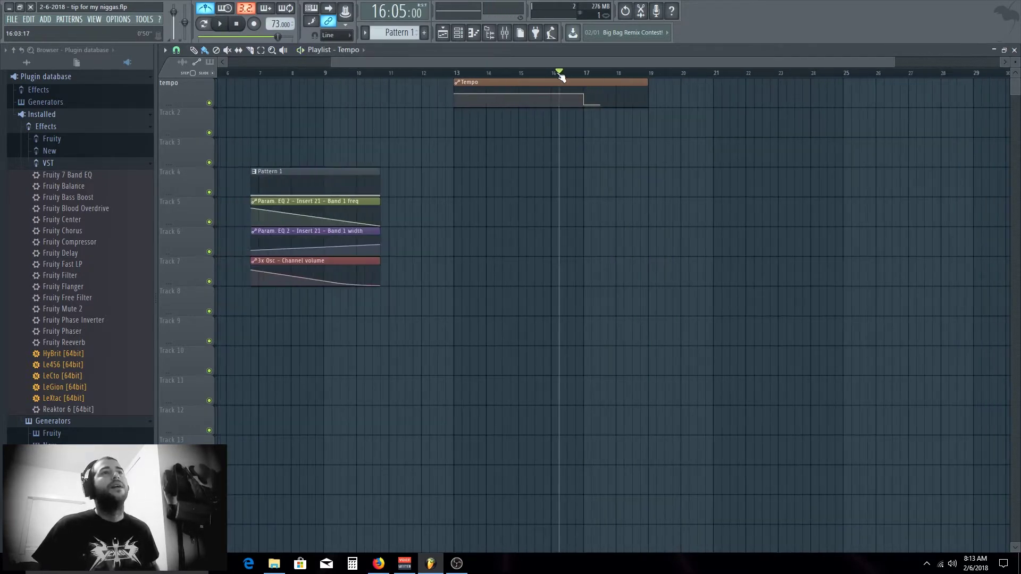
{"action": "right_click", "coordinate": [567, 80]}
{"action": "left_click_drag", "start_coordinate": [496, 78], "coordinate": [550, 80]}
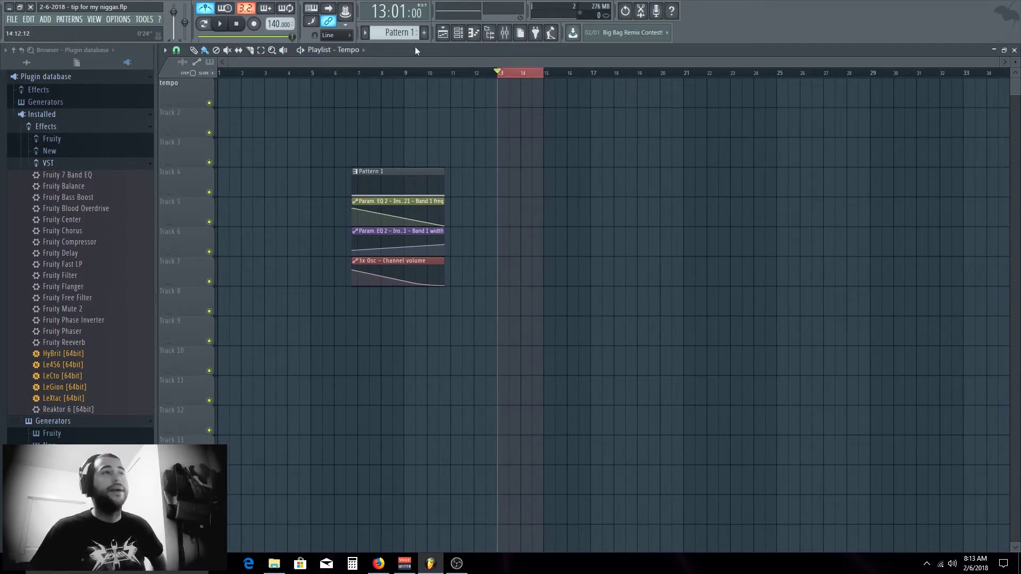
{"action": "right_click", "coordinate": [276, 26]}
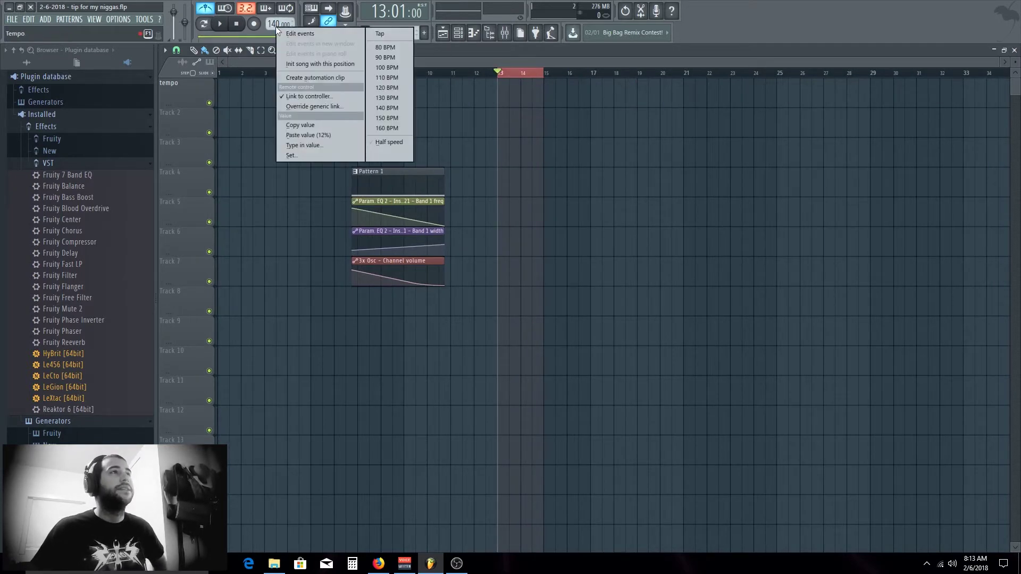
{"action": "left_click", "coordinate": [315, 78]}
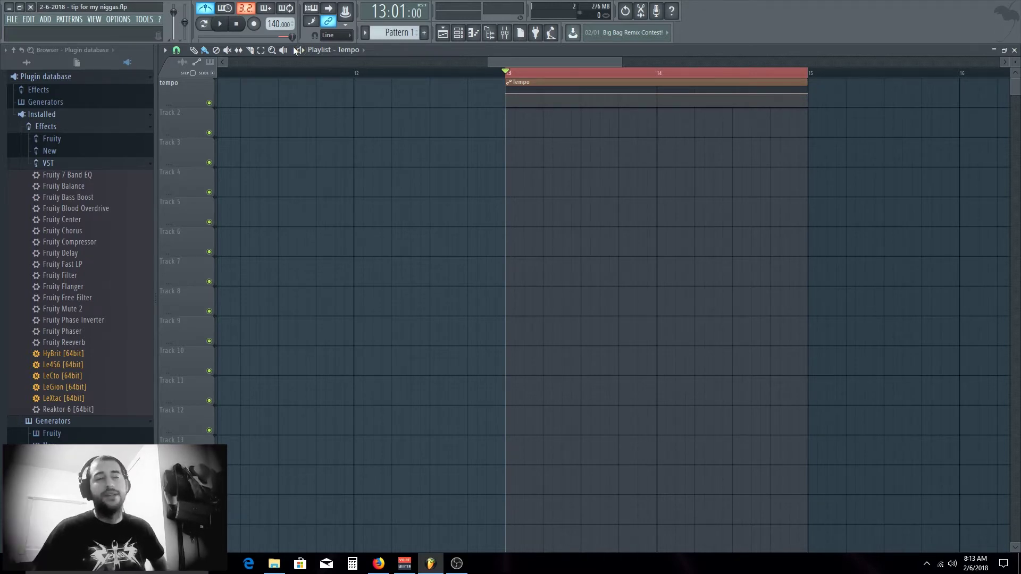
Lengthen the Tempo clip to 3:04:00 and add a lower point at 15:01:00 and another at 15:11:00.
{"action": "scroll", "coordinate": [535, 77], "scroll_direction": "down", "scroll_amount": 4}
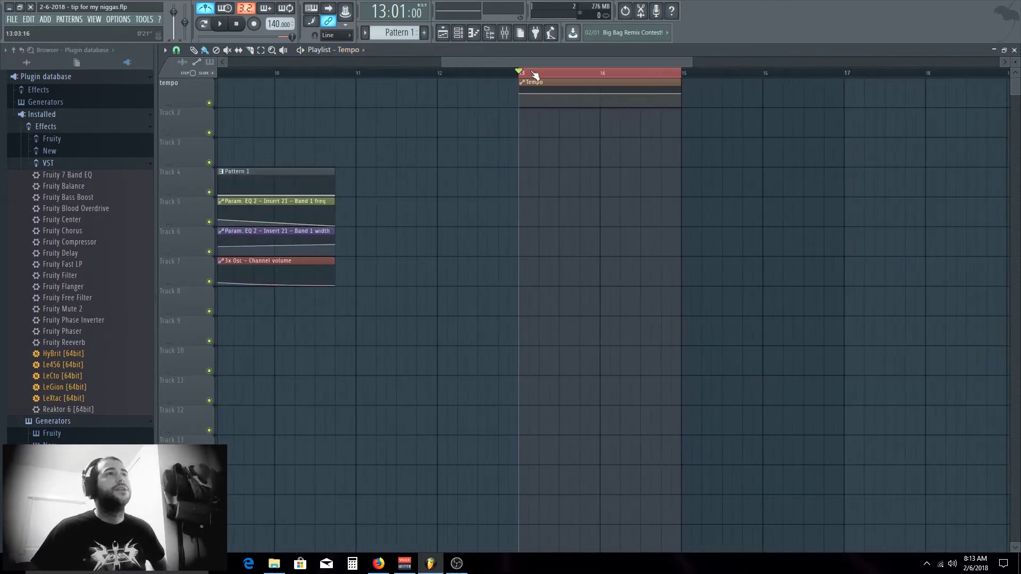
{"action": "scroll", "coordinate": [610, 82], "scroll_direction": "up", "scroll_amount": 2}
{"action": "left_click_drag", "start_coordinate": [596, 82], "coordinate": [676, 82]}
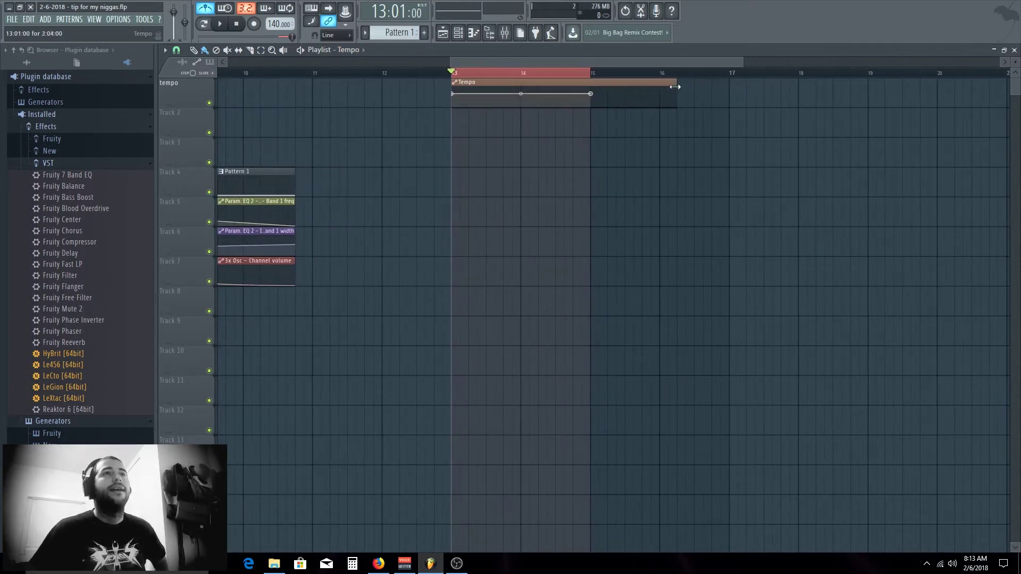
{"action": "right_click", "coordinate": [593, 102]}
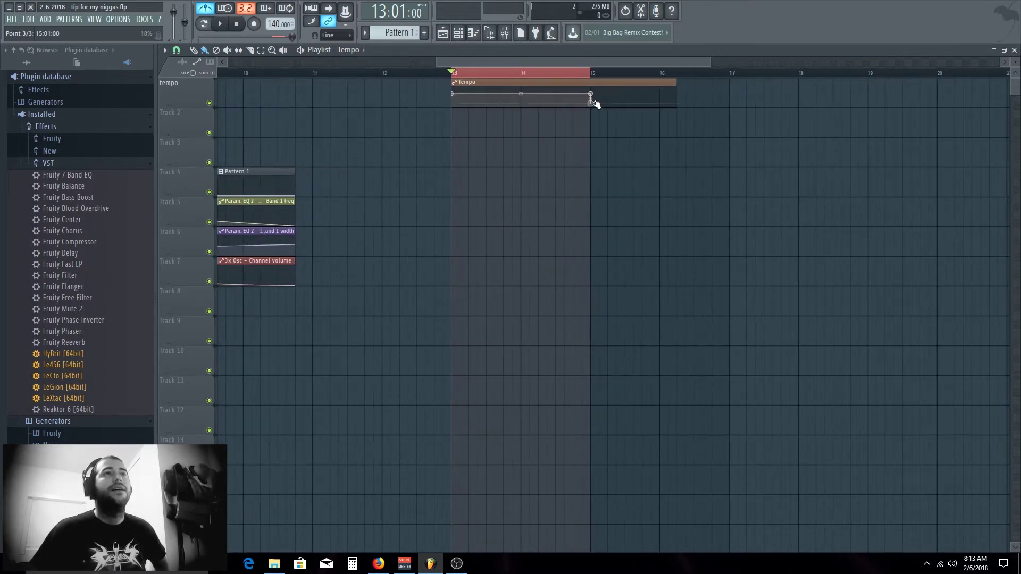
{"action": "right_click", "coordinate": [623, 102]}
{"action": "left_click_drag", "start_coordinate": [624, 101], "coordinate": [633, 98]}
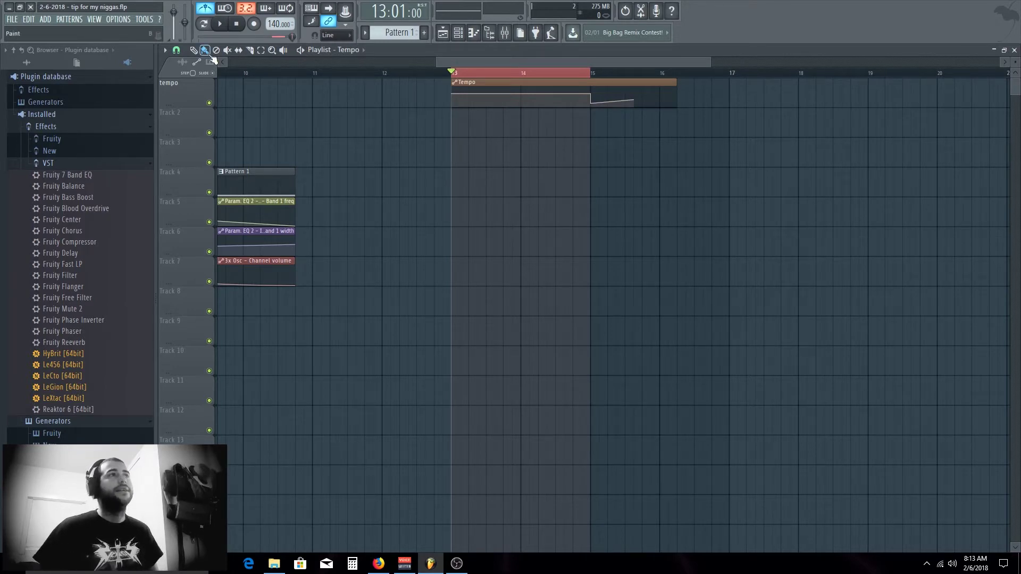
Set the project tempo to 50 BPM and copy its value.
{"action": "right_click", "coordinate": [278, 27]}
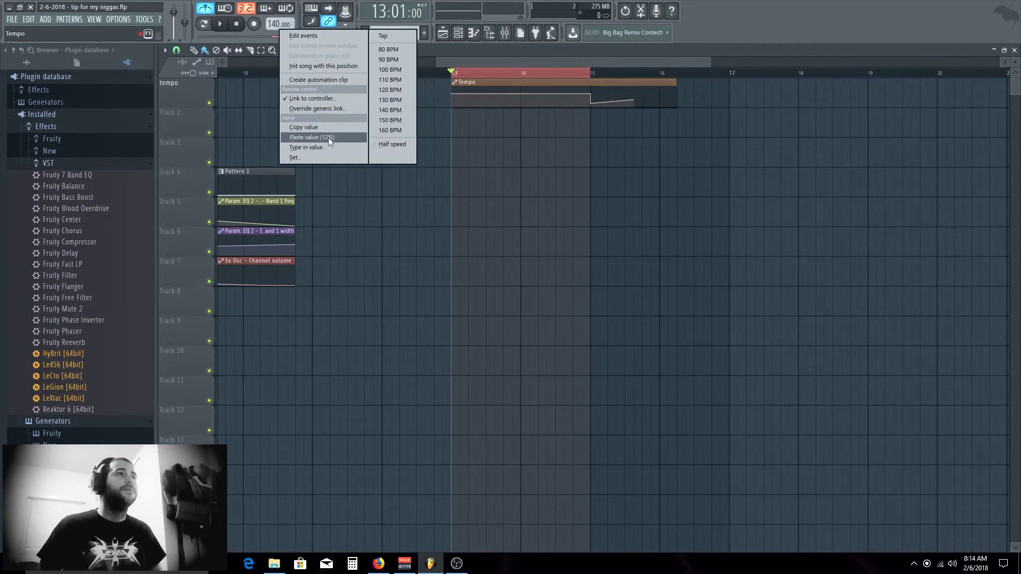
{"action": "left_click", "coordinate": [237, 37]}
{"action": "left_click_drag", "start_coordinate": [275, 24], "coordinate": [275, 57]}
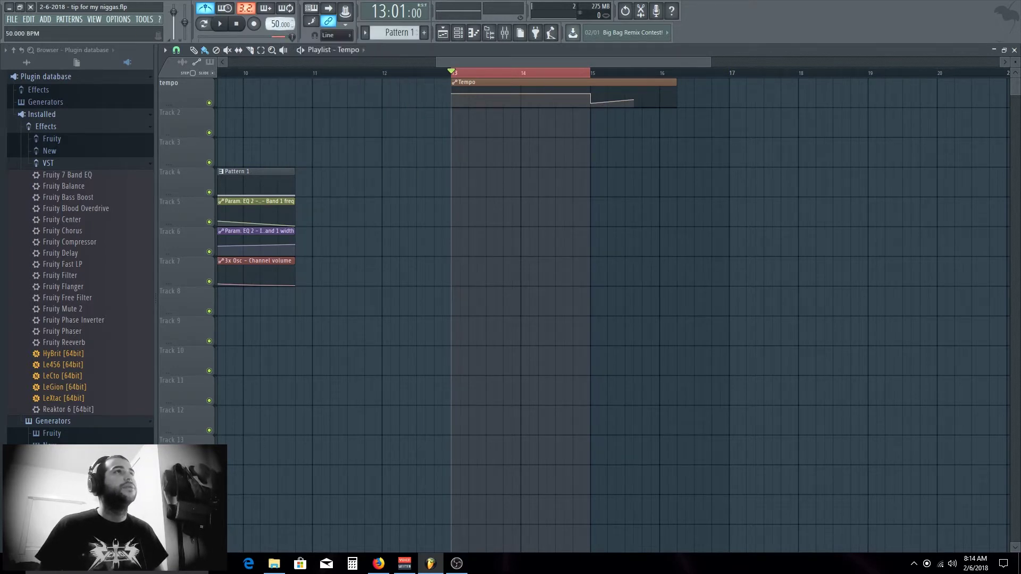
{"action": "right_click", "coordinate": [280, 25]}
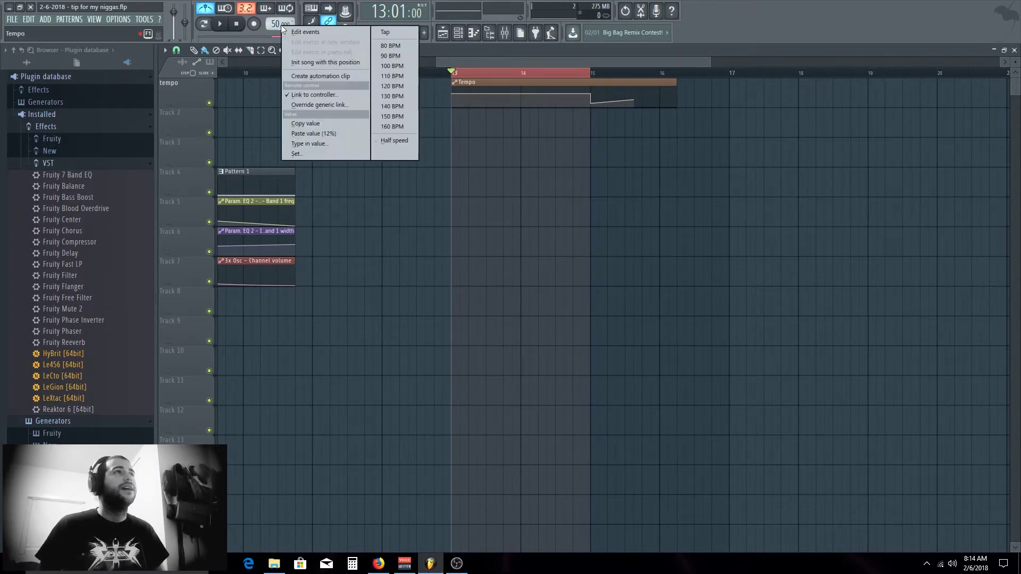
{"action": "left_click", "coordinate": [326, 123]}
Paste the copied 50 BPM value into the Tempo clip's points at 15:01:00 and 15:11:00.
{"action": "right_click", "coordinate": [592, 103]}
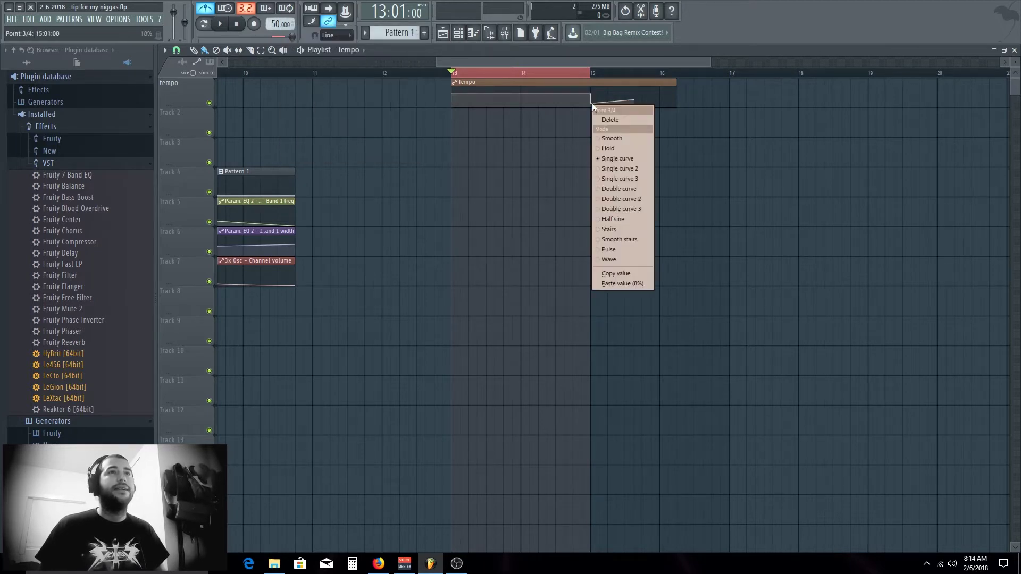
{"action": "left_click", "coordinate": [582, 62]}
{"action": "scroll", "coordinate": [592, 103], "scroll_direction": "up", "scroll_amount": 4}
{"action": "scroll", "coordinate": [592, 103], "scroll_direction": "up", "scroll_amount": 3}
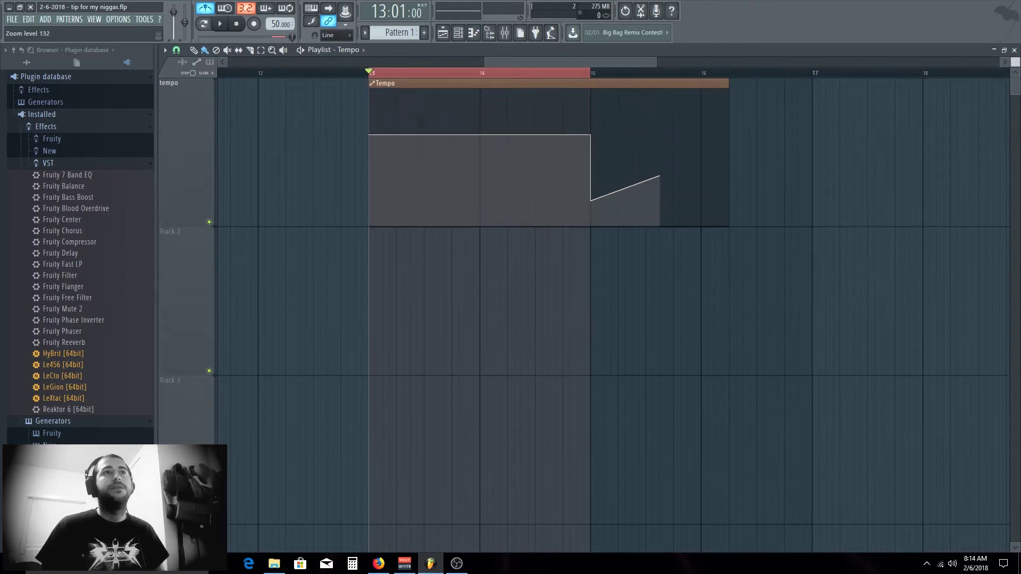
{"action": "right_click", "coordinate": [592, 199]}
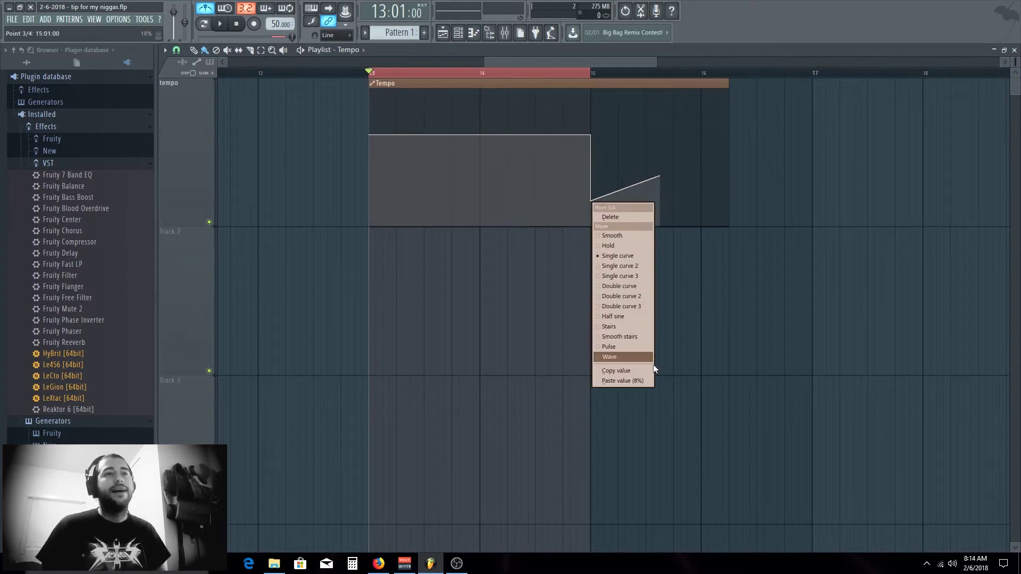
{"action": "left_click", "coordinate": [643, 381]}
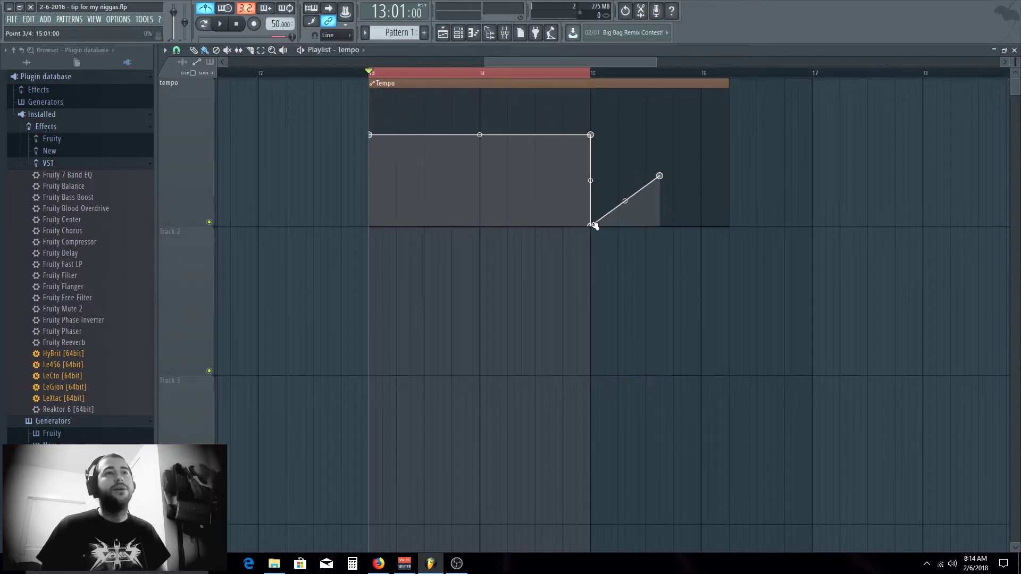
{"action": "right_click", "coordinate": [659, 176]}
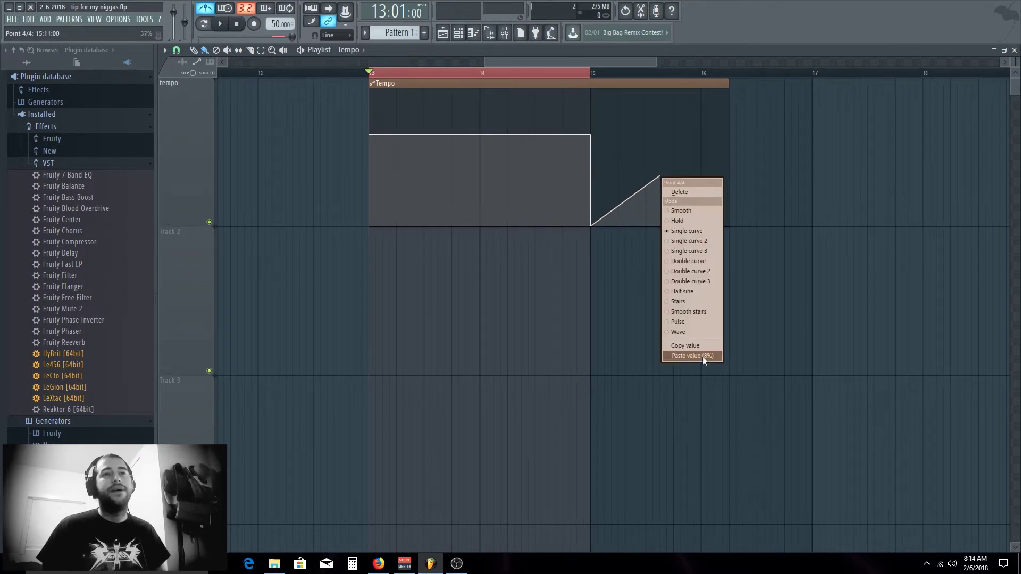
{"action": "left_click", "coordinate": [702, 356]}
Clear the time selection over bars 13 and 14 and play the Tempo clip from bar 13 past the drop.
{"action": "key", "text": "space"}
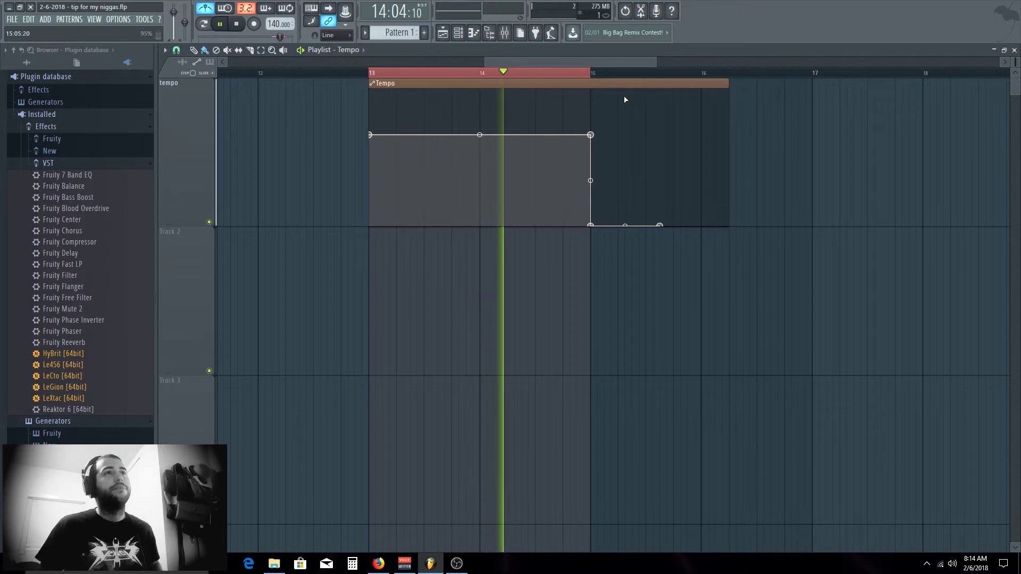
{"action": "key", "text": "space"}
{"action": "left_click_drag", "start_coordinate": [590, 74], "coordinate": [372, 76]}
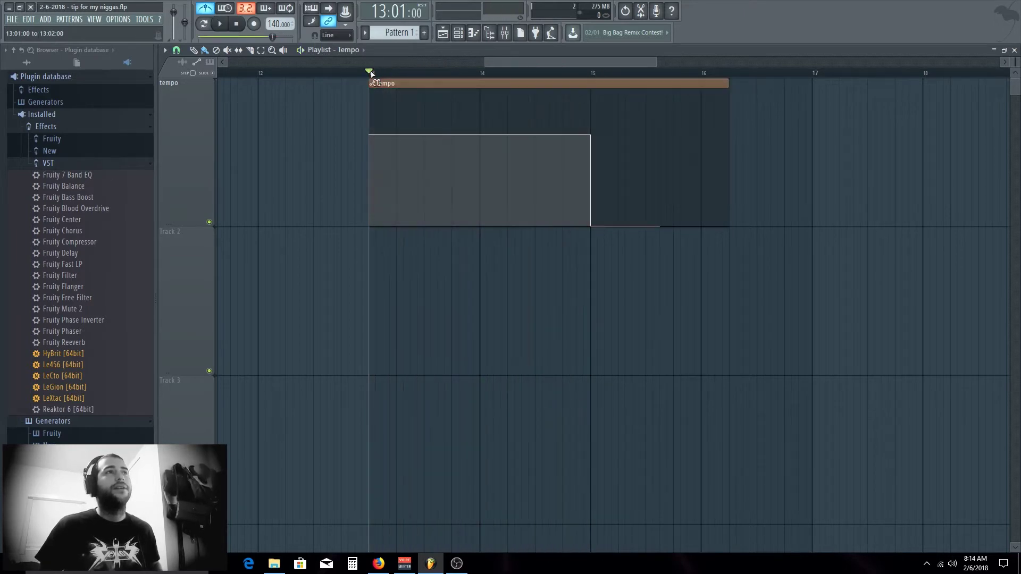
{"action": "key", "text": "space"}
{"action": "scroll", "coordinate": [592, 76], "scroll_direction": "up", "scroll_amount": 4}
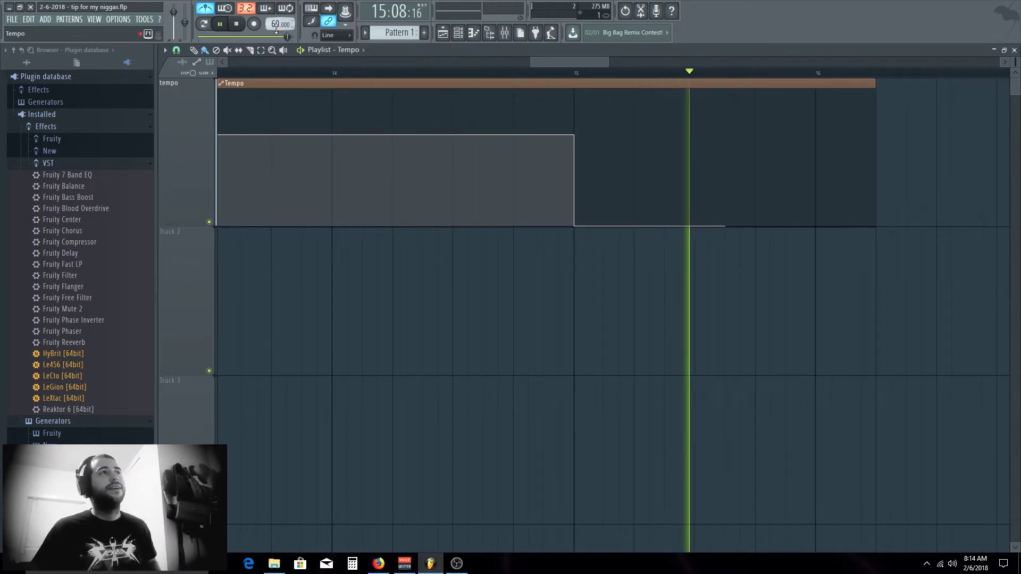
{"action": "key", "text": "space"}
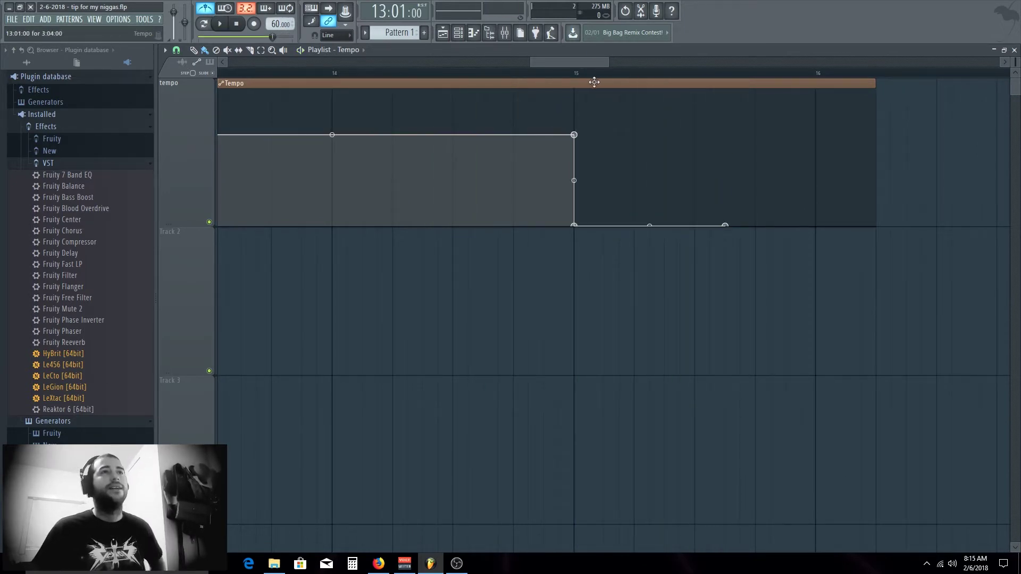
Set the project tempo to 84 BPM and copy its value.
{"action": "scroll", "coordinate": [574, 75], "scroll_direction": "down", "scroll_amount": 4}
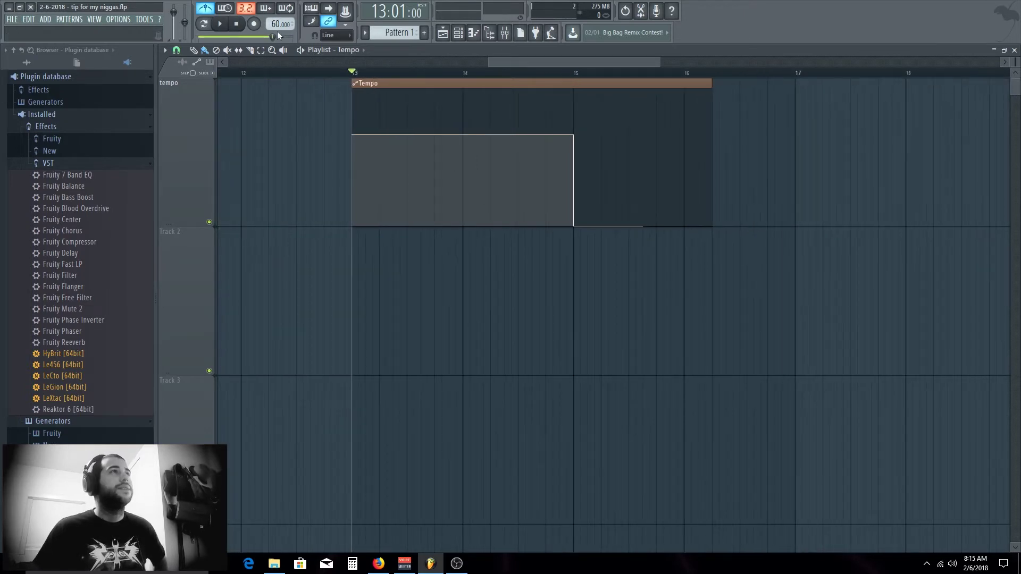
{"action": "left_click_drag", "start_coordinate": [277, 25], "coordinate": [277, 12]}
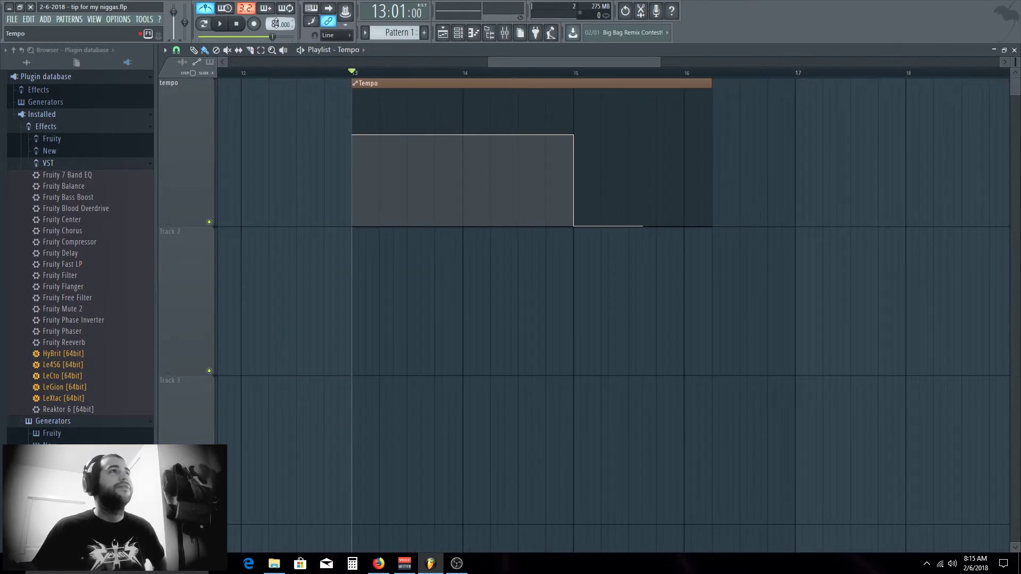
{"action": "right_click", "coordinate": [278, 24]}
{"action": "left_click", "coordinate": [319, 122]}
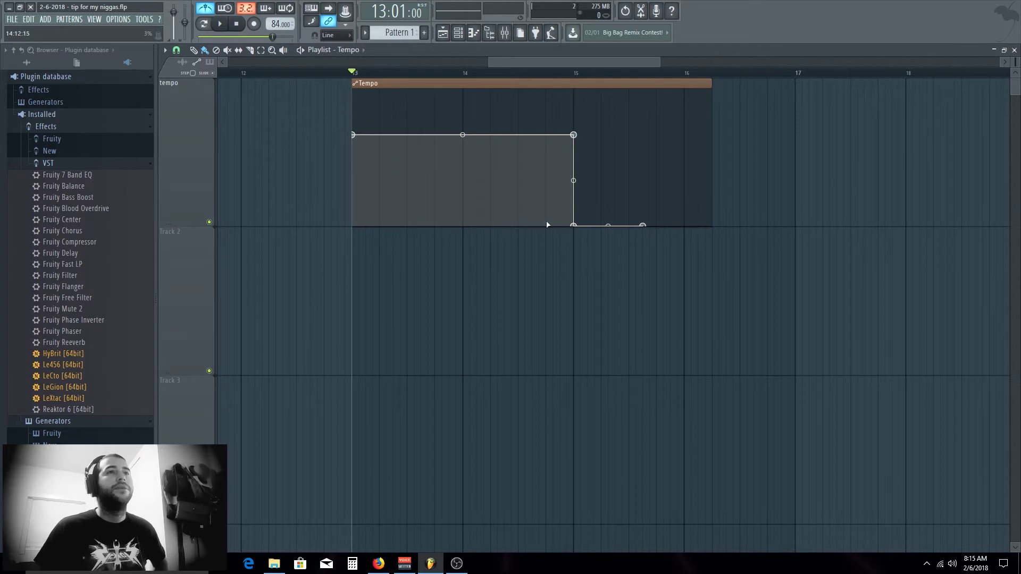
Paste the copied 84 BPM value into the last two points of the Tempo clip.
{"action": "right_click", "coordinate": [573, 226]}
{"action": "left_click", "coordinate": [629, 409]}
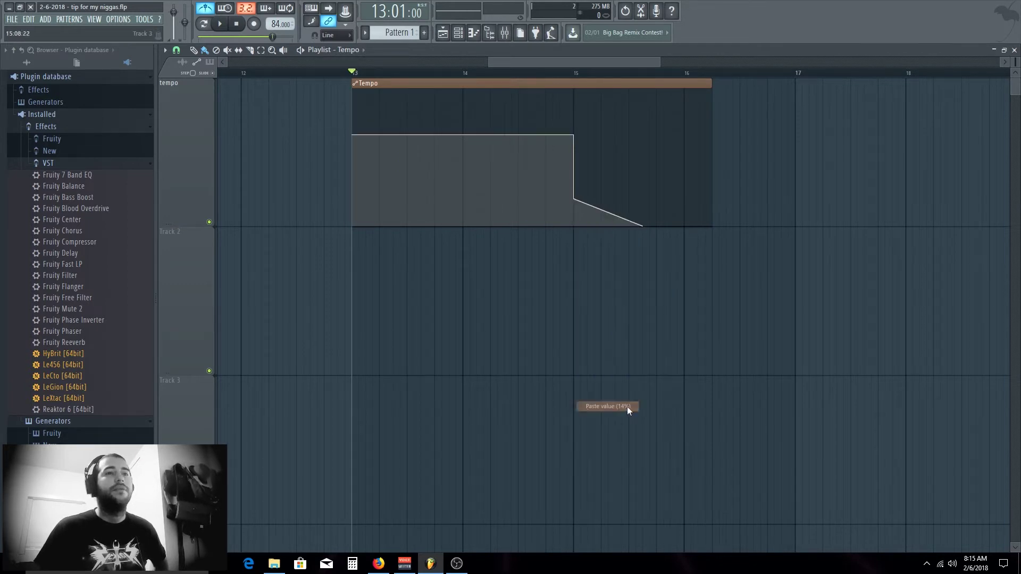
{"action": "right_click", "coordinate": [642, 225]}
{"action": "left_click", "coordinate": [696, 409]}
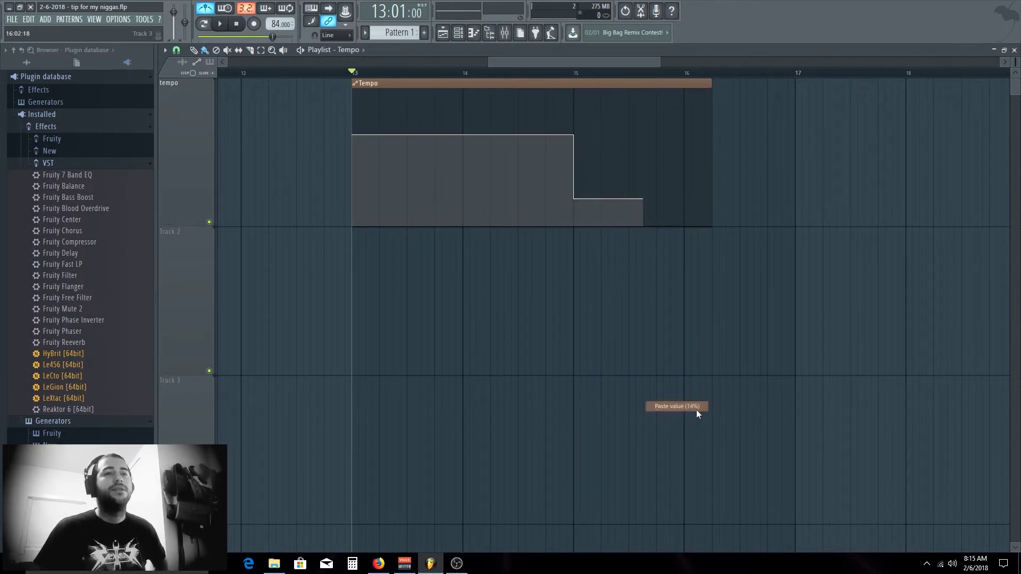
Play the Tempo clip from bar 13 through the drop to 84 BPM at bar 15.
{"action": "key", "text": "space"}
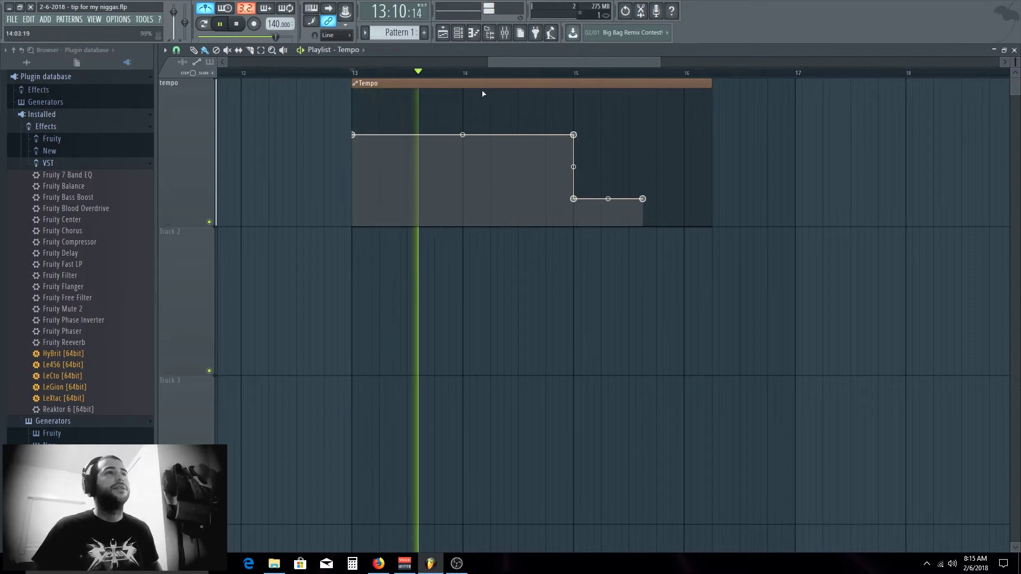
{"action": "scroll", "coordinate": [601, 79], "scroll_direction": "up", "scroll_amount": 3}
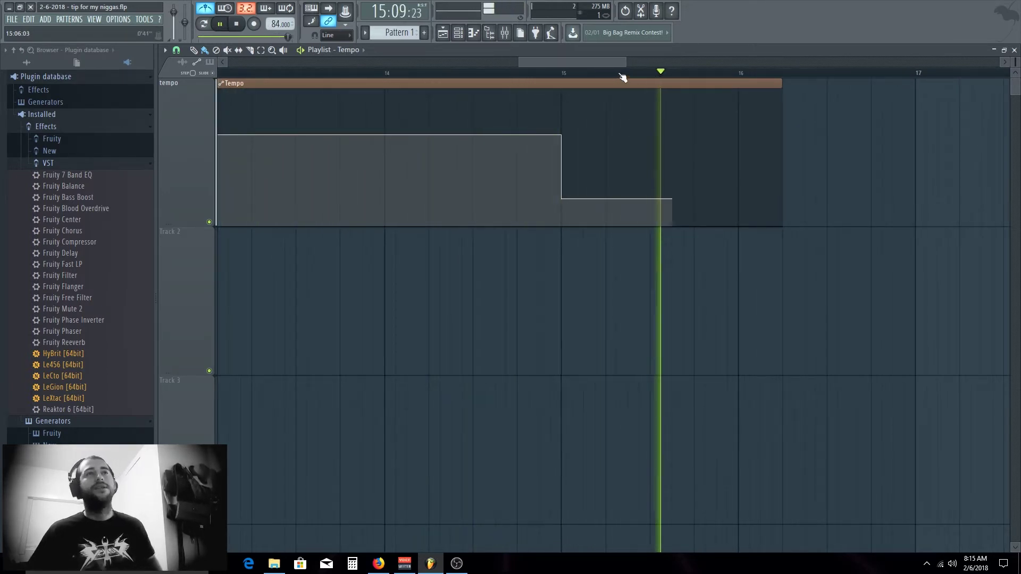
{"action": "key", "text": "space"}
Delete the Tempo automation clip from the tempo track.
{"action": "scroll", "coordinate": [622, 77], "scroll_direction": "down", "scroll_amount": 4}
{"action": "scroll", "coordinate": [621, 69], "scroll_direction": "down", "scroll_amount": 4}
{"action": "scroll", "coordinate": [381, 78], "scroll_direction": "down", "scroll_amount": 2}
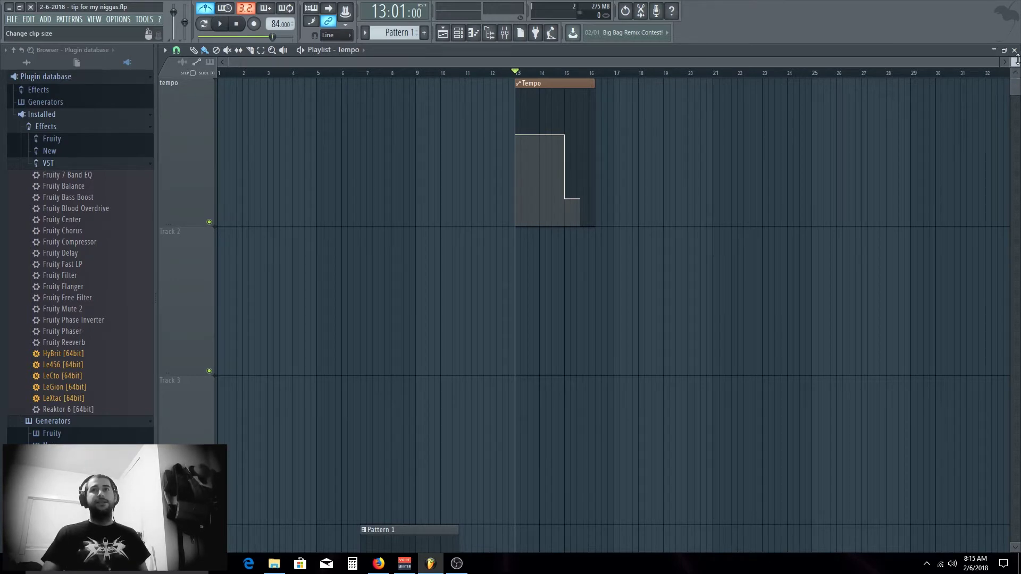
{"action": "scroll", "coordinate": [1015, 62], "scroll_direction": "down", "scroll_amount": 5}
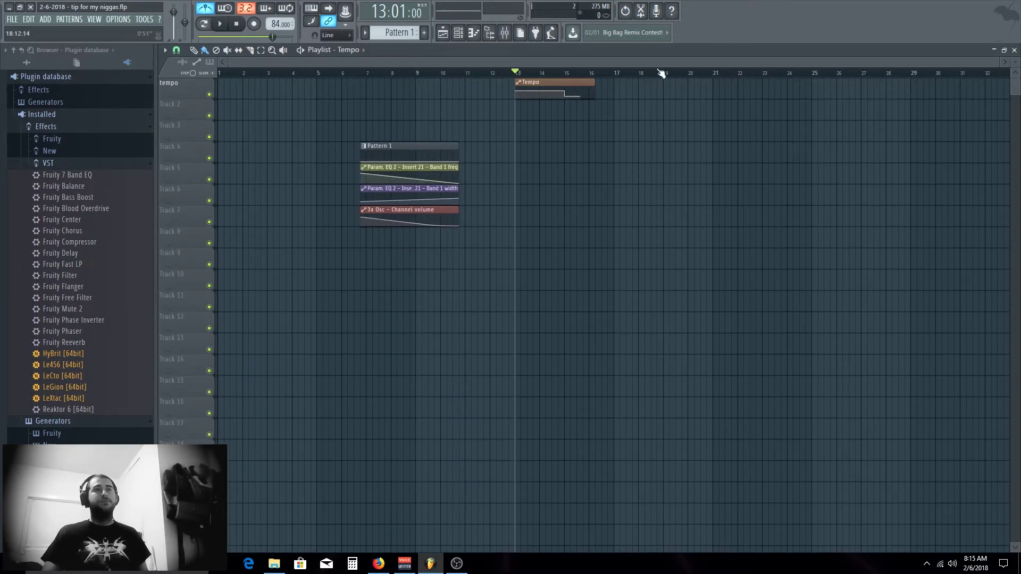
{"action": "right_click", "coordinate": [590, 89]}
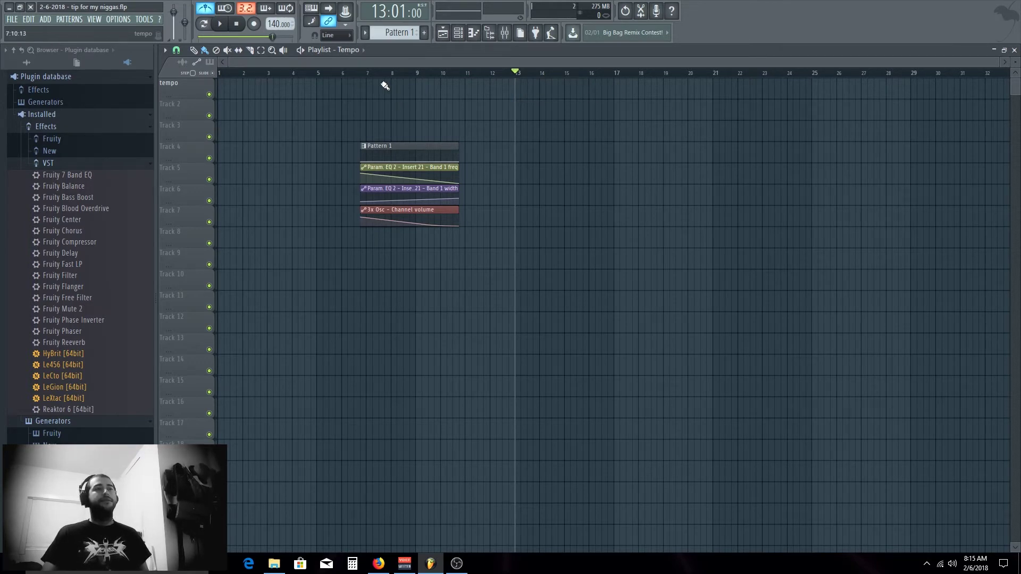
Move the Pattern 1 clip and its three automation clips up one track so they start at bar 7.
{"action": "left_click_drag", "start_coordinate": [351, 137], "coordinate": [415, 257]}
{"action": "left_click_drag", "start_coordinate": [387, 151], "coordinate": [396, 114]}
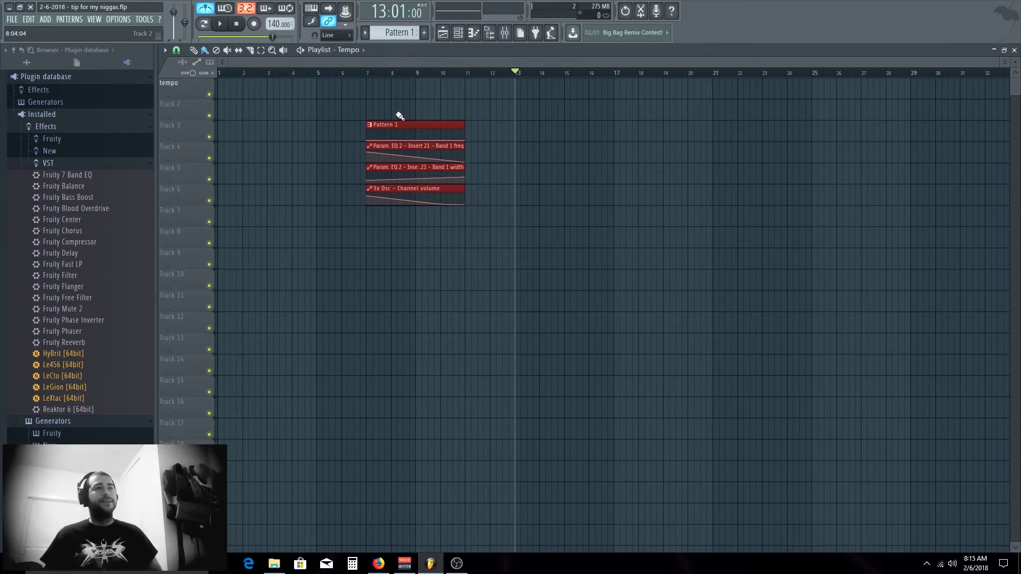
{"action": "left_click", "coordinate": [724, 216]}
Turn off the metronome and play the Pattern 1 clips from bar 7.
{"action": "left_click", "coordinate": [374, 74]}
{"action": "key", "text": "space"}
{"action": "left_click", "coordinate": [198, 7]}
{"action": "key", "text": "space"}
{"action": "key", "text": "space"}
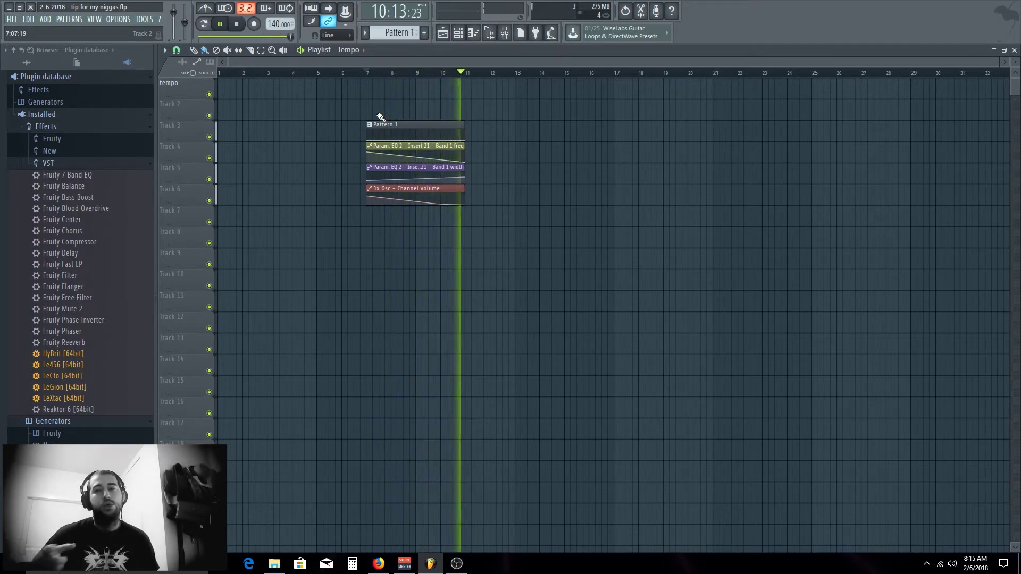
{"action": "key", "text": "space"}
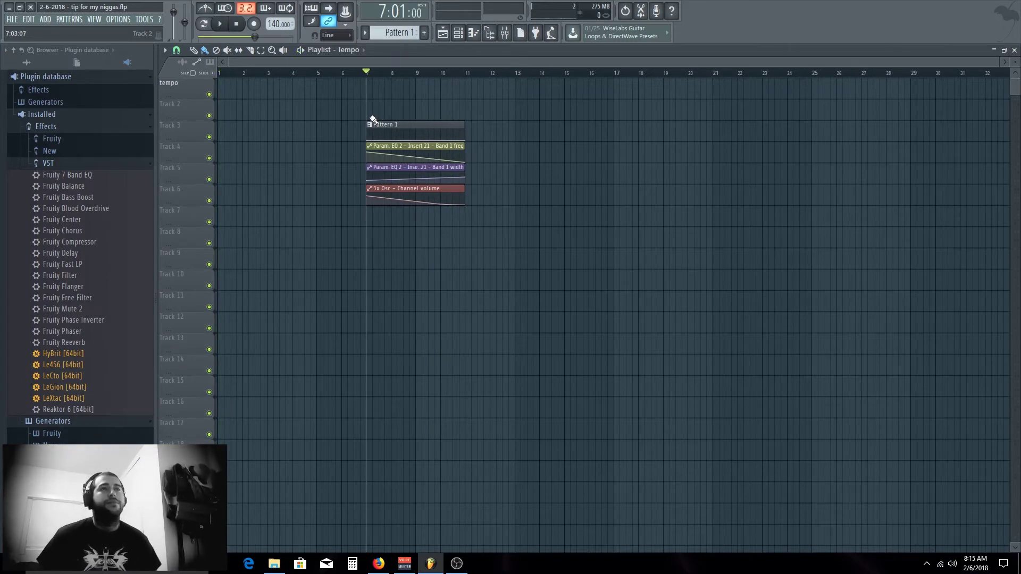
Show the channel rack and create a new empty pattern, Pattern 4.
{"action": "scroll", "coordinate": [404, 75], "scroll_direction": "up", "scroll_amount": 2}
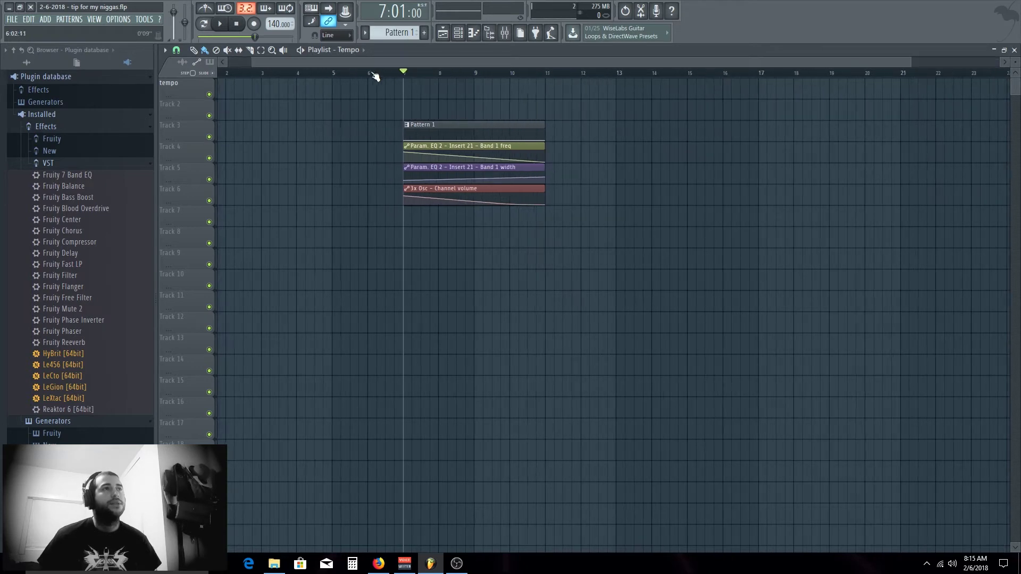
{"action": "left_click", "coordinate": [458, 32]}
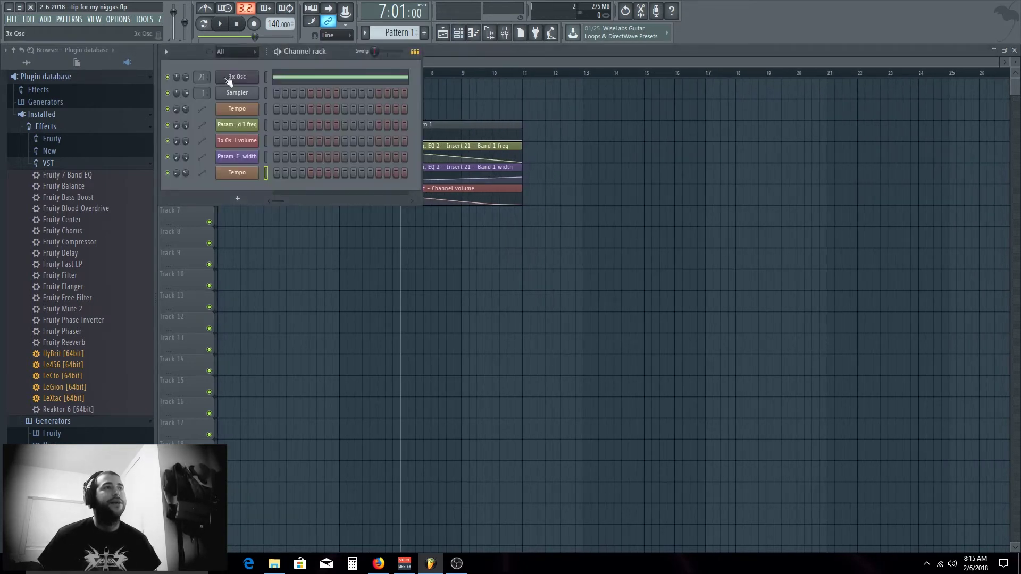
{"action": "left_click", "coordinate": [232, 52]}
{"action": "left_click", "coordinate": [238, 62]}
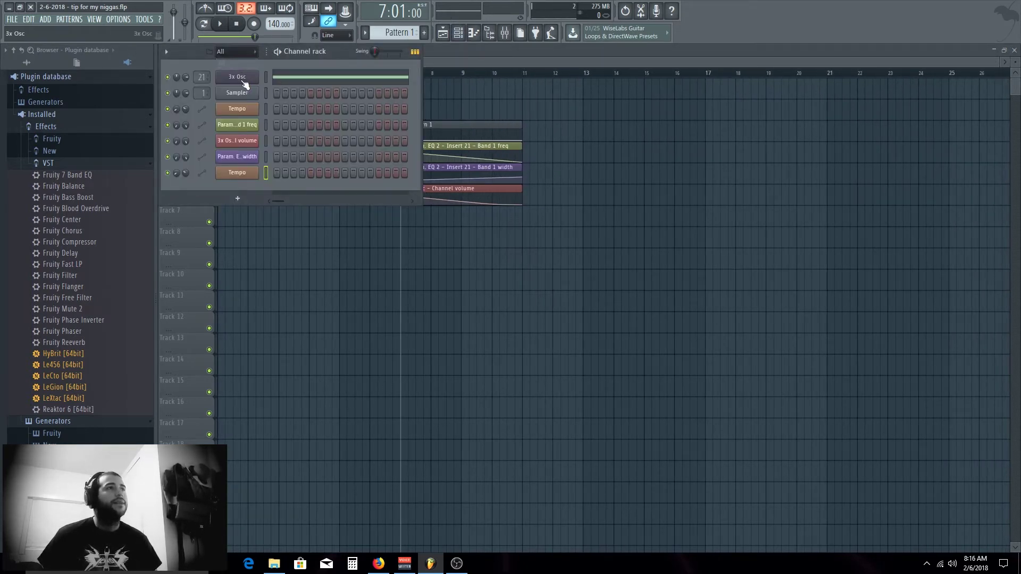
{"action": "key", "text": "F4"}
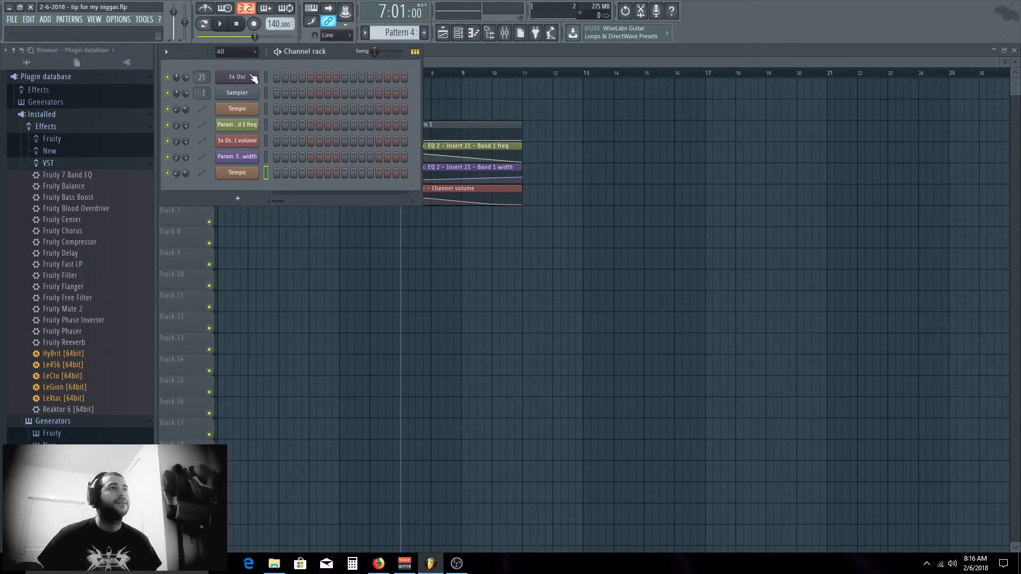
Insert a new 3x Osc channel above the existing one and set its oscillator 1 shape to noise.
{"action": "right_click", "coordinate": [253, 78]}
{"action": "mouse_move", "coordinate": [297, 149]}
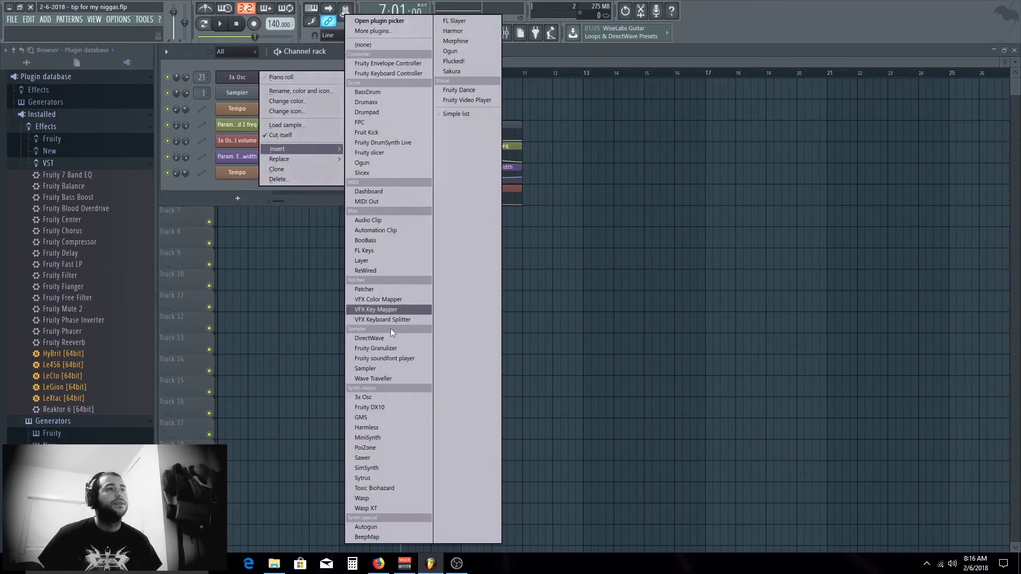
{"action": "left_click", "coordinate": [408, 398]}
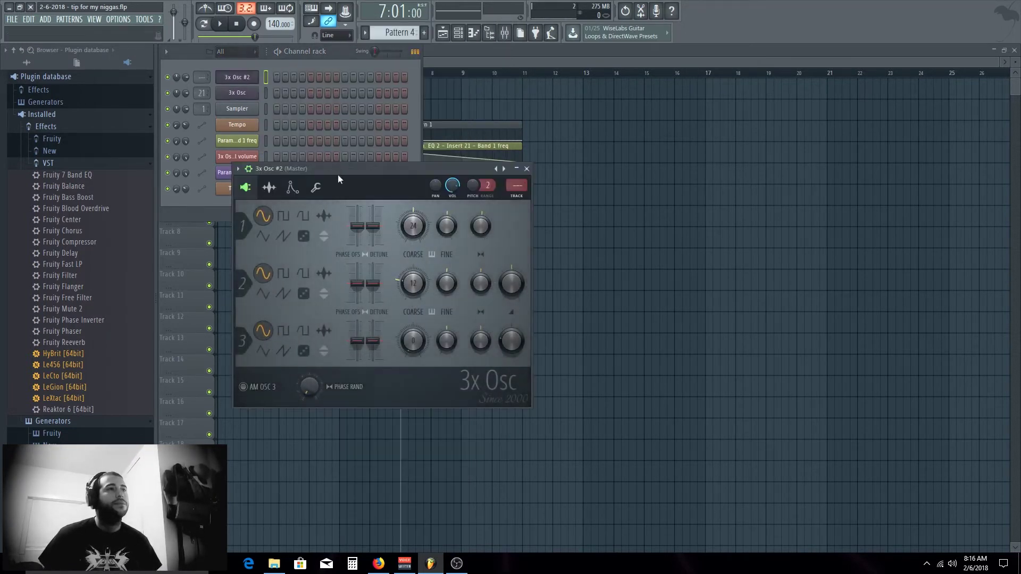
{"action": "left_click_drag", "start_coordinate": [337, 175], "coordinate": [513, 130]}
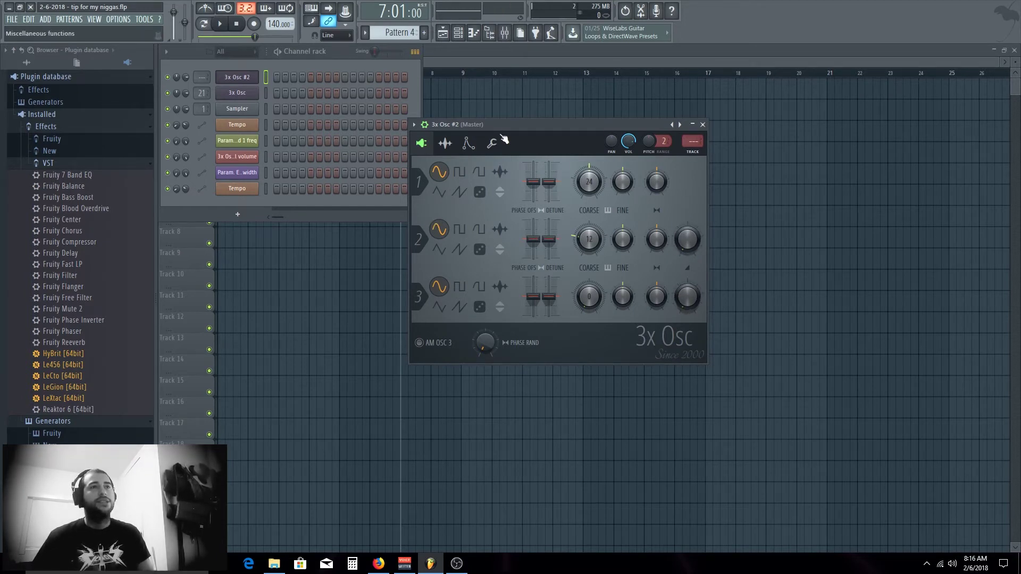
{"action": "left_click_drag", "start_coordinate": [506, 123], "coordinate": [523, 123]}
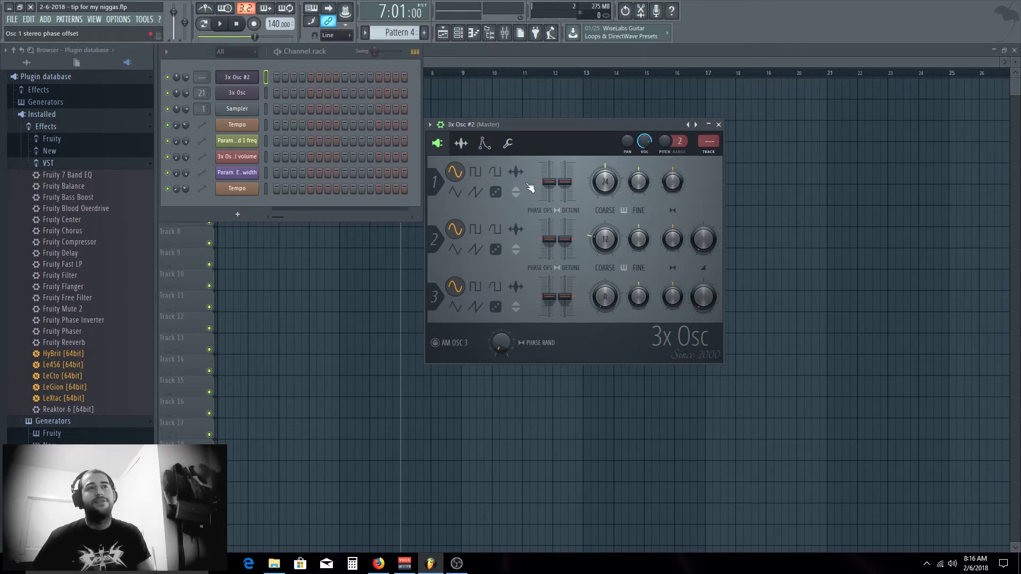
{"action": "left_click", "coordinate": [497, 194]}
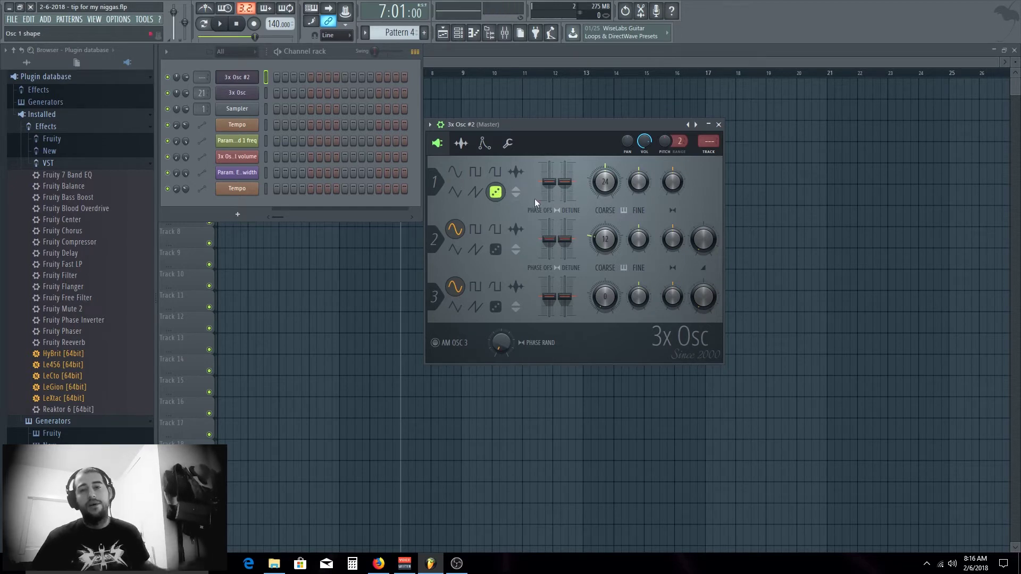
Route the new 3x Osc channel to mixer track 16 and name that track "white noise".
{"action": "double_click", "coordinate": [708, 143]}
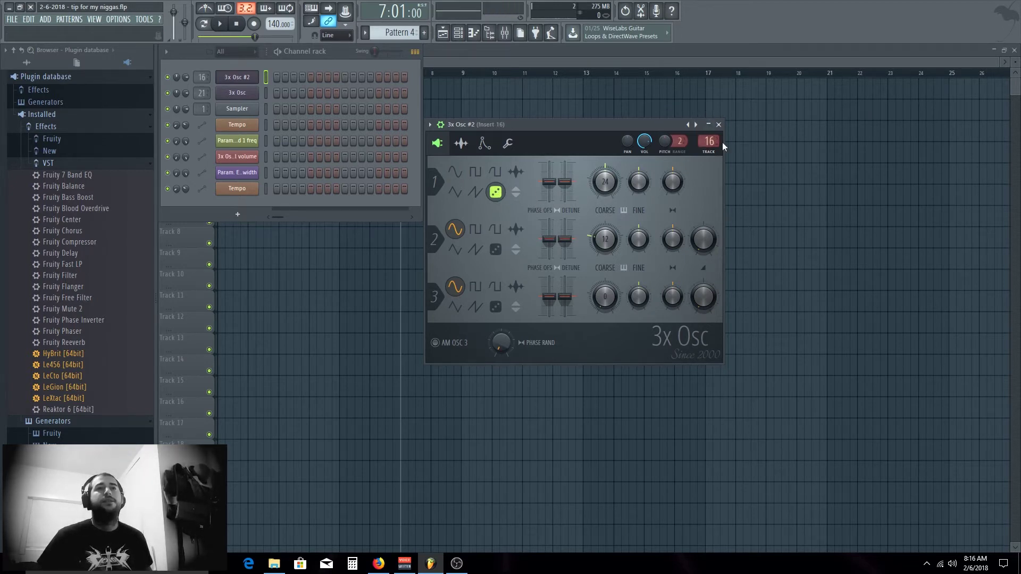
{"action": "left_click", "coordinate": [505, 33]}
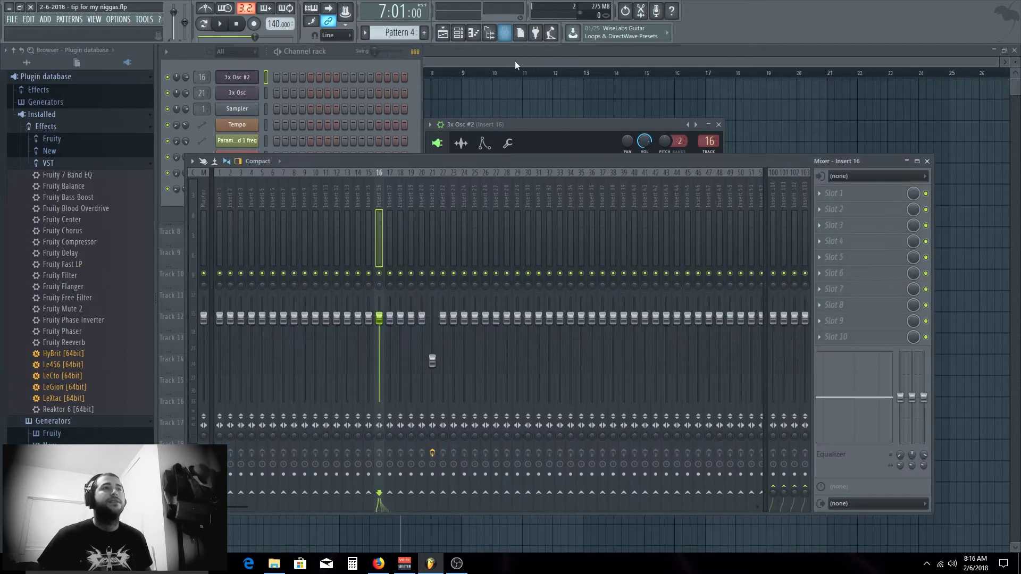
{"action": "double_click", "coordinate": [379, 206]}
{"action": "type", "text": "white noise"}
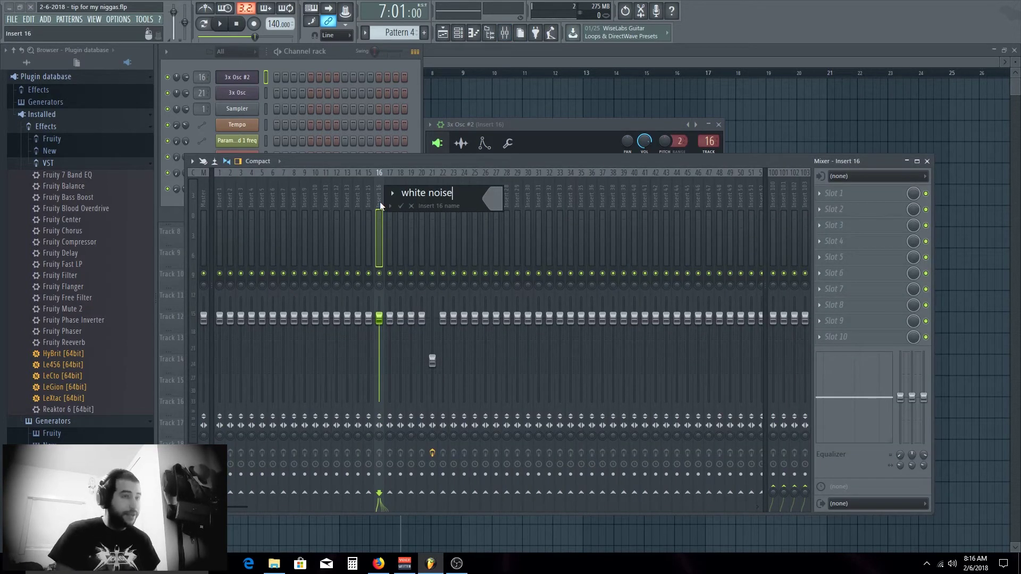
{"action": "key", "text": "Return"}
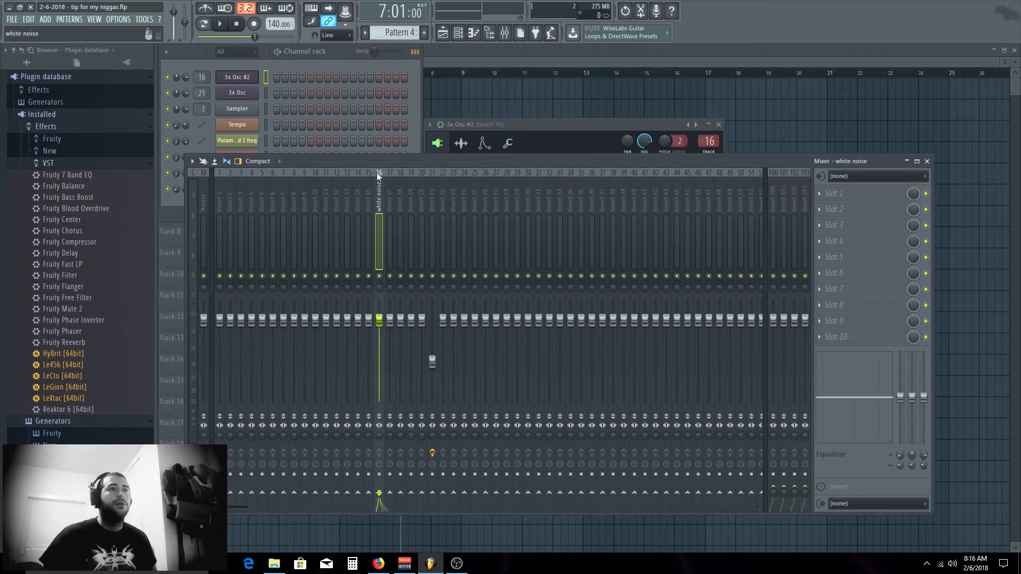
{"action": "left_click", "coordinate": [521, 64]}
Draw a two-bar C5 note from bar 1 to bar 3 for the 3x Osc #2 channel and return to the playlist.
{"action": "left_click", "coordinate": [459, 33]}
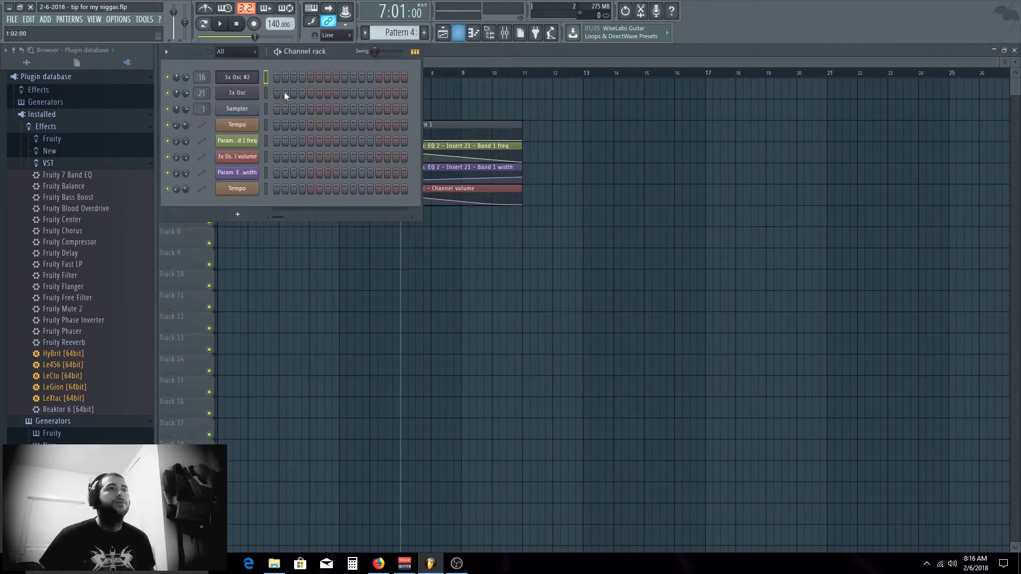
{"action": "right_click", "coordinate": [254, 77]}
{"action": "left_click", "coordinate": [298, 79]}
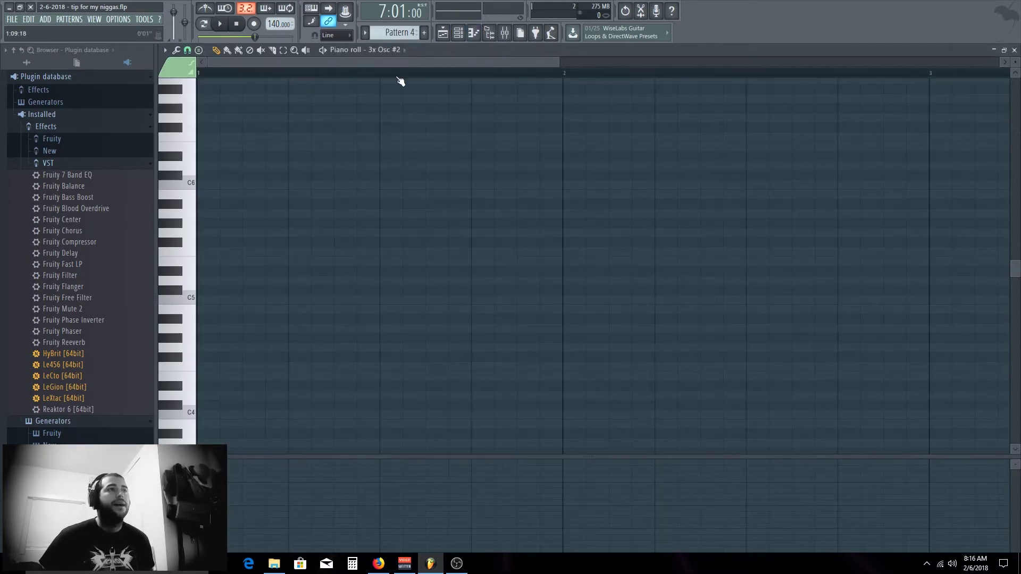
{"action": "scroll", "coordinate": [398, 78], "scroll_direction": "down", "scroll_amount": 4}
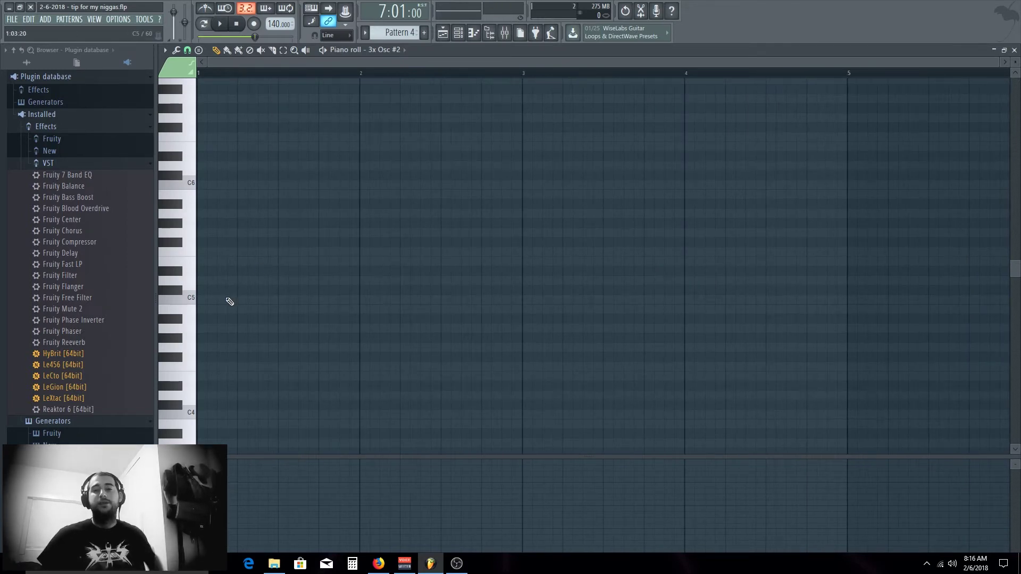
{"action": "left_click", "coordinate": [207, 300]}
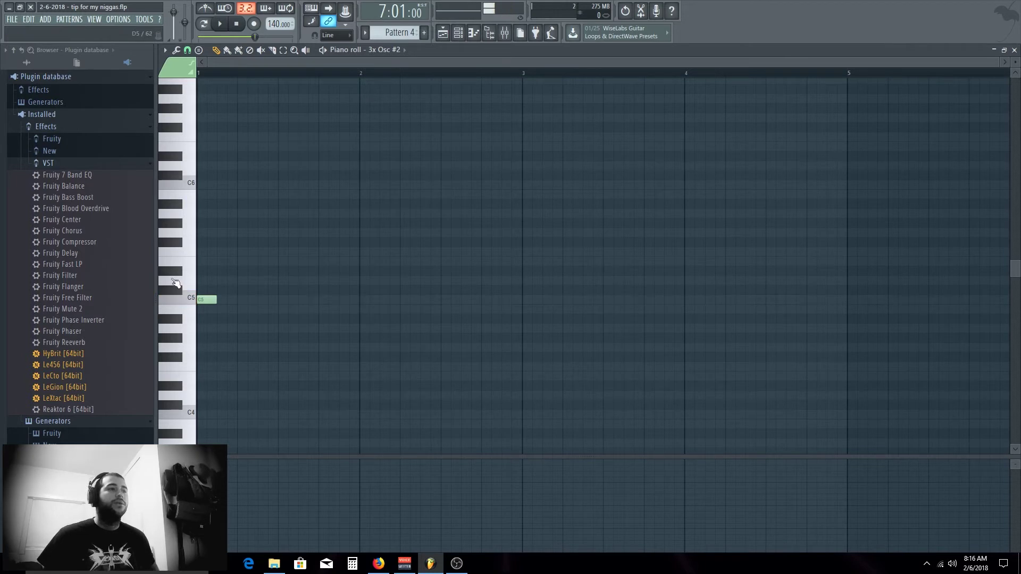
{"action": "left_click_drag", "start_coordinate": [216, 300], "coordinate": [524, 302]}
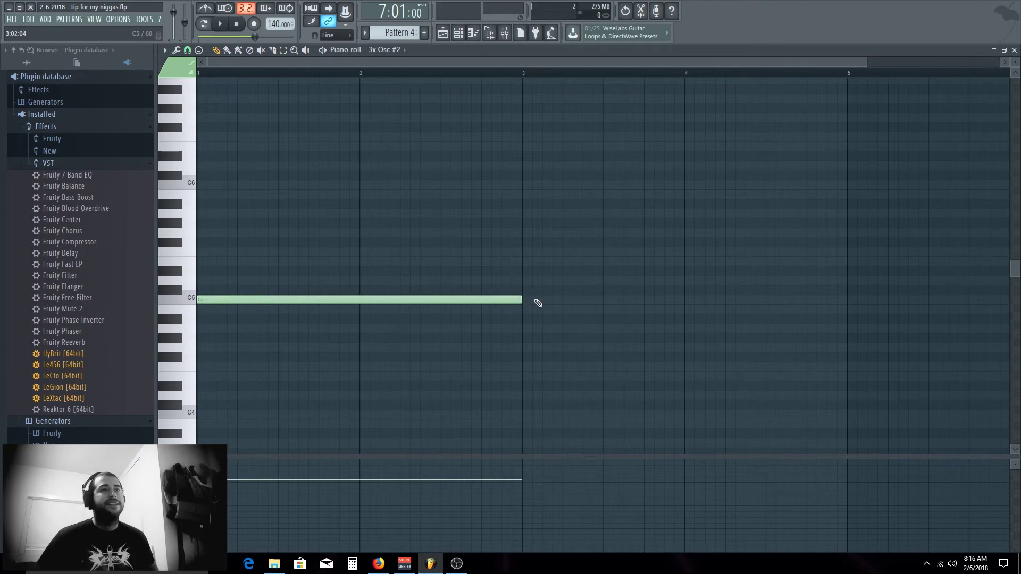
{"action": "left_click", "coordinate": [1015, 49]}
{"action": "left_click", "coordinate": [499, 64]}
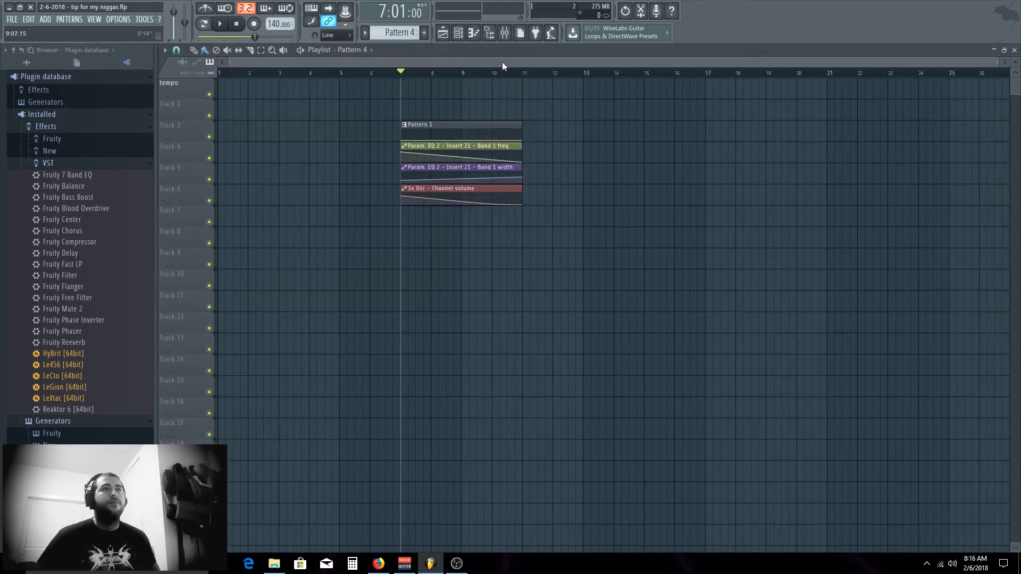
Place Pattern 4 on Track 3 at bar 13 and make bars 13 to 15 the playback selection.
{"action": "left_click", "coordinate": [587, 134]}
{"action": "scroll", "coordinate": [623, 78], "scroll_direction": "up", "scroll_amount": 3}
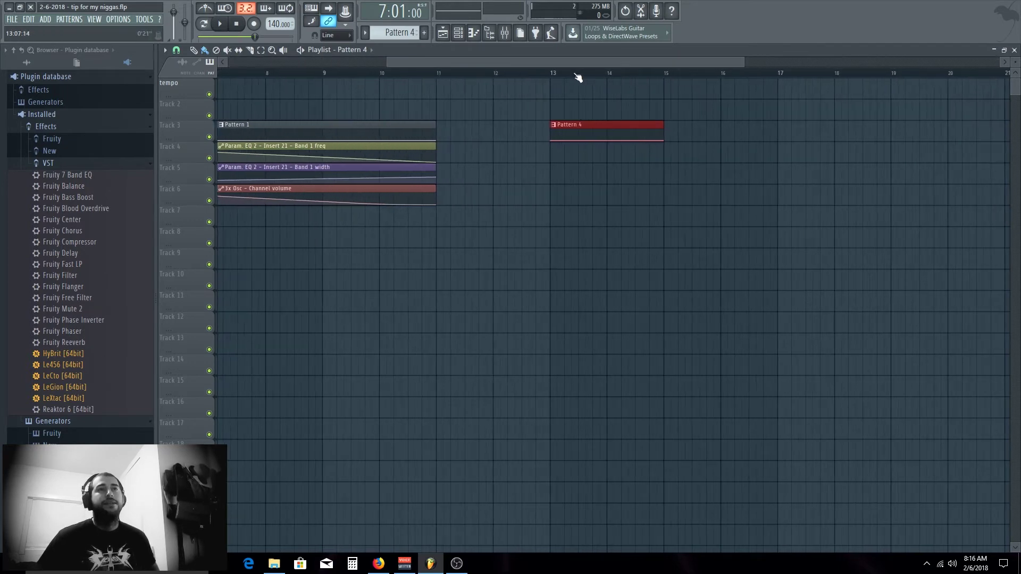
{"action": "left_click_drag", "start_coordinate": [551, 78], "coordinate": [665, 84]}
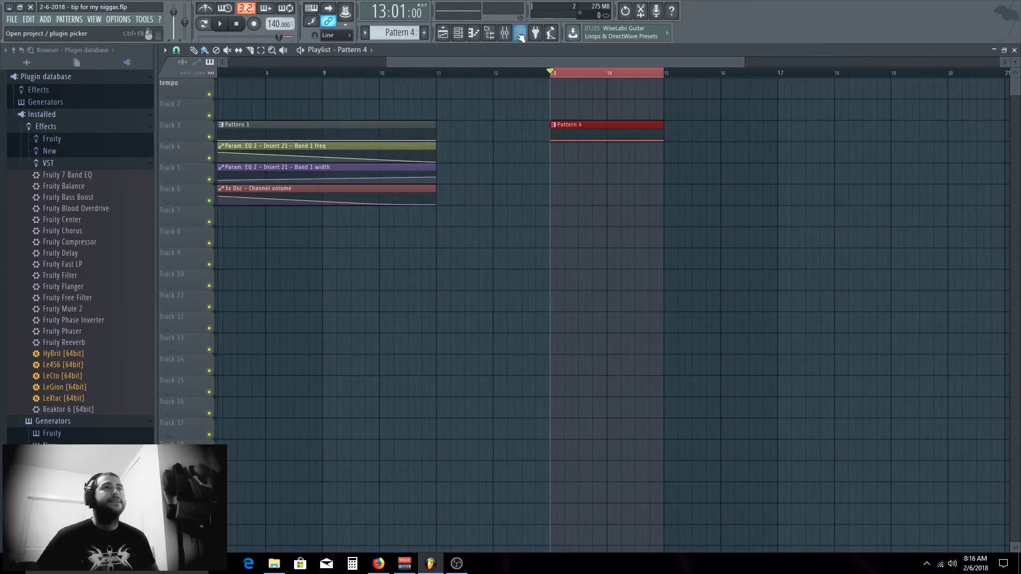
Load Fruity parametric EQ 2 into slot 3 of the white noise mixer track.
{"action": "left_click", "coordinate": [504, 32]}
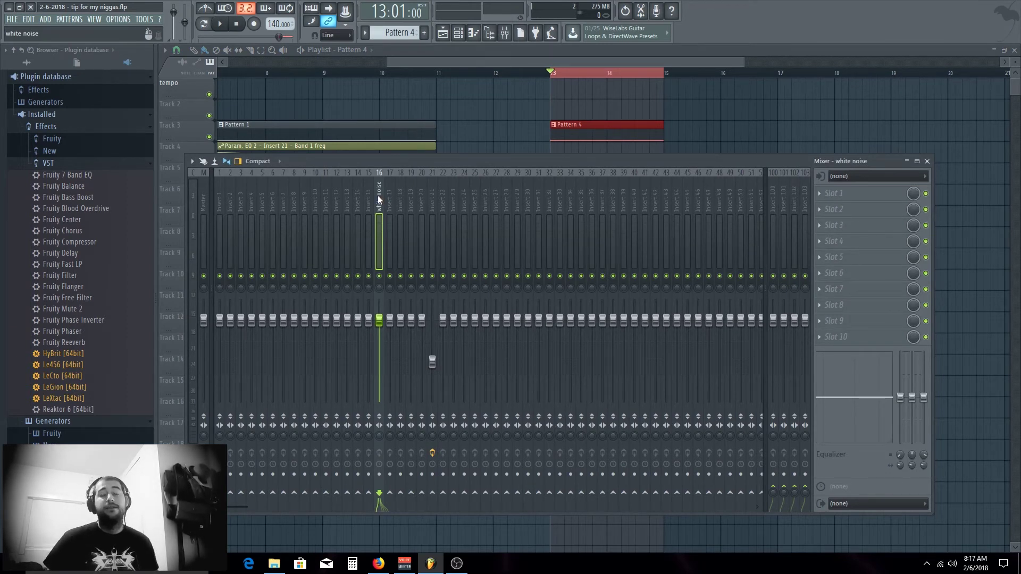
{"action": "left_click", "coordinate": [825, 225]}
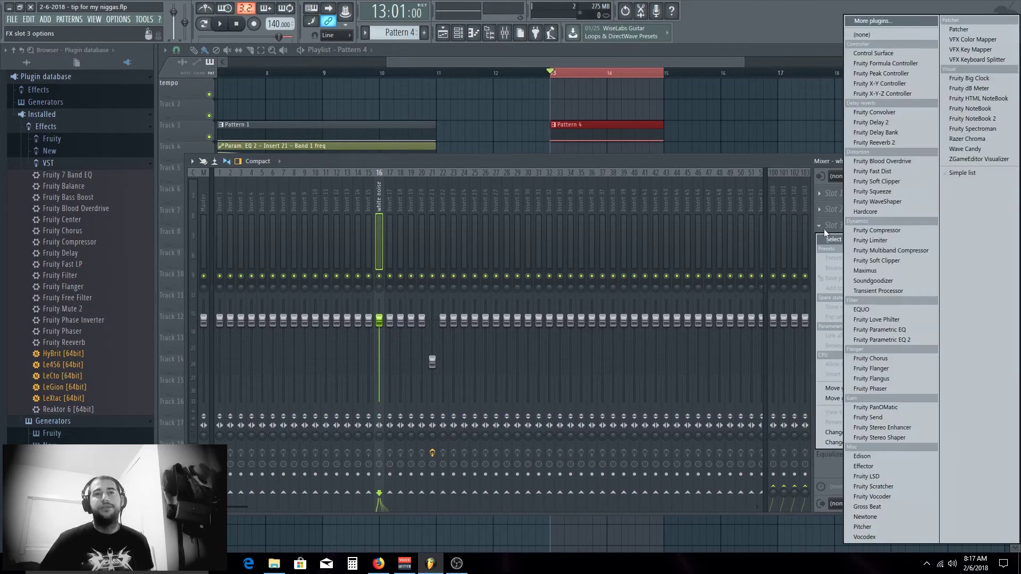
{"action": "left_click", "coordinate": [904, 336]}
Change band 1 of the EQ to a high pass filter and give it a steeper order.
{"action": "right_click", "coordinate": [269, 242]}
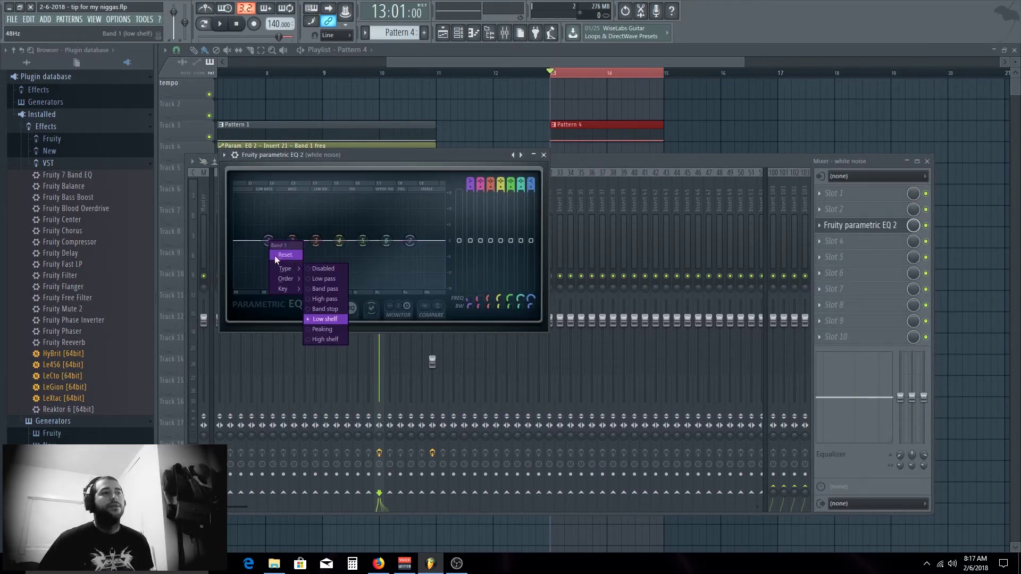
{"action": "left_click", "coordinate": [248, 232]}
{"action": "left_click_drag", "start_coordinate": [269, 242], "coordinate": [259, 238]}
{"action": "right_click", "coordinate": [259, 238]}
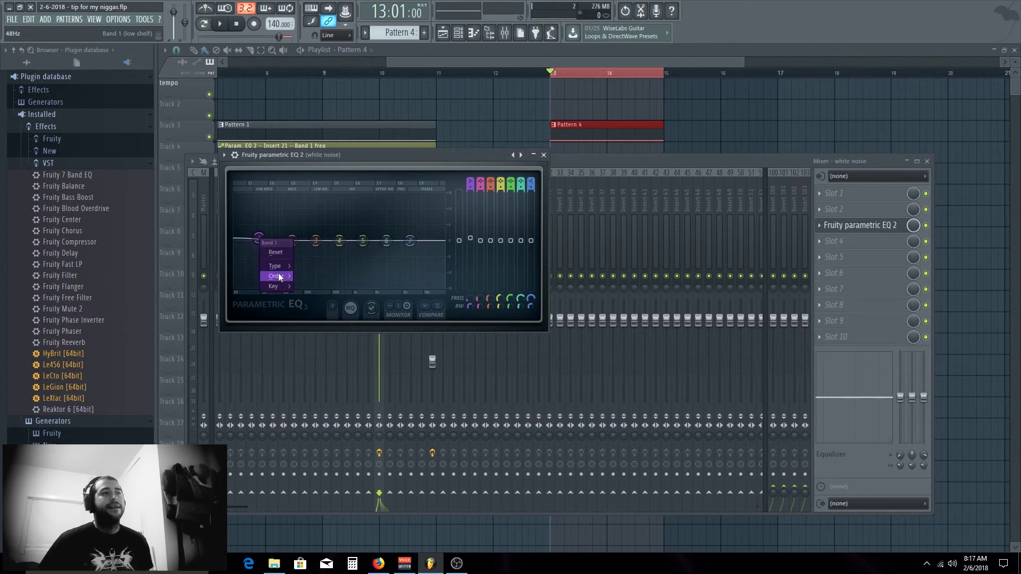
{"action": "mouse_move", "coordinate": [285, 267]}
{"action": "left_click", "coordinate": [311, 291]}
{"action": "left_click_drag", "start_coordinate": [259, 239], "coordinate": [258, 240]}
{"action": "right_click", "coordinate": [258, 240]}
{"action": "mouse_move", "coordinate": [282, 278]}
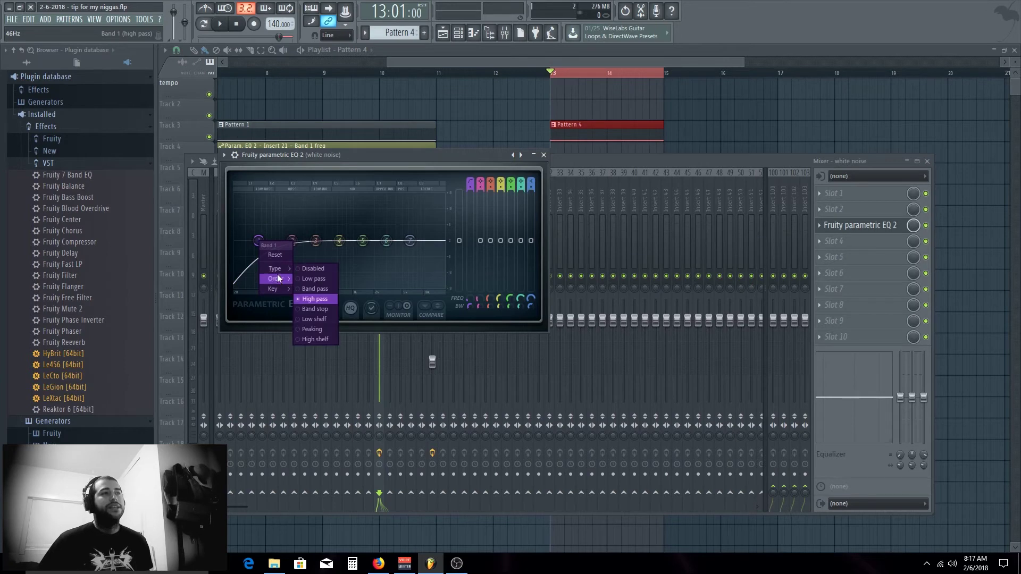
{"action": "left_click", "coordinate": [312, 278]}
Raise band 1's cutoff into the treble range and play the filtered white noise.
{"action": "left_click_drag", "start_coordinate": [259, 240], "coordinate": [420, 240]}
{"action": "key", "text": "space"}
{"action": "key", "text": "space"}
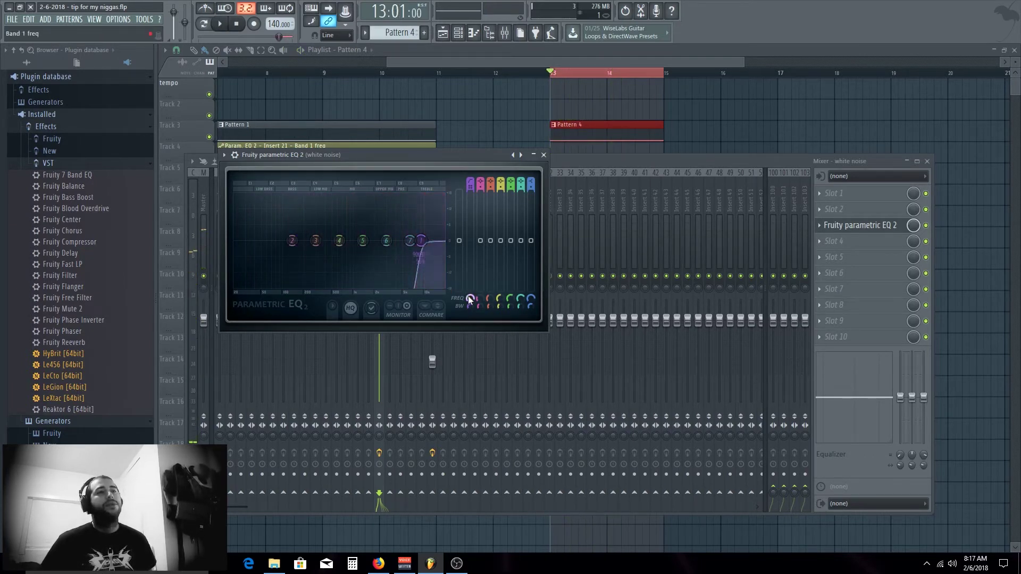
Create an automation clip for band 1's frequency, place it on Track 4 at bar 13 and lower its end point to the minimum.
{"action": "right_click", "coordinate": [470, 298]}
{"action": "left_click", "coordinate": [517, 365]}
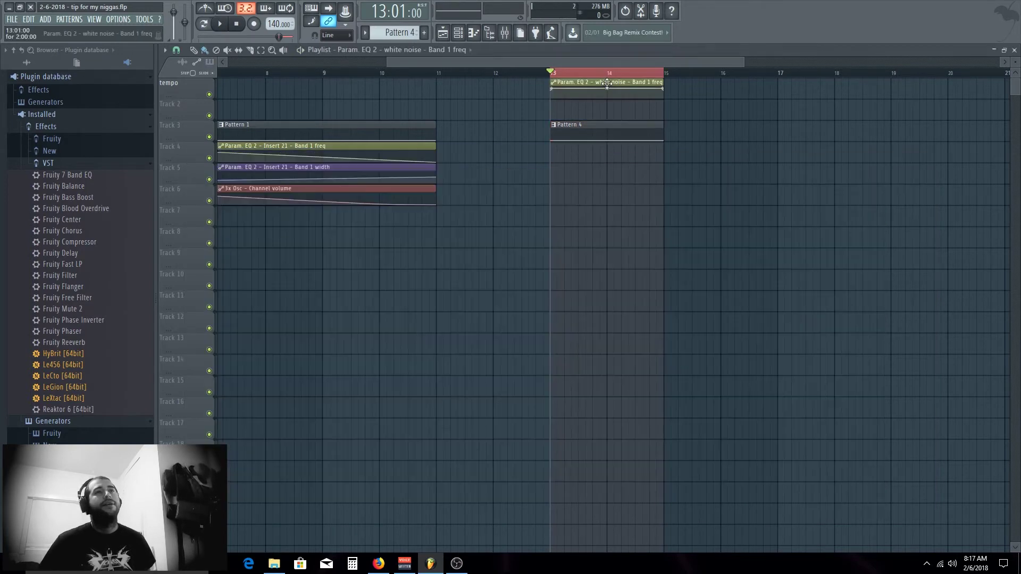
{"action": "left_click_drag", "start_coordinate": [662, 152], "coordinate": [664, 171]}
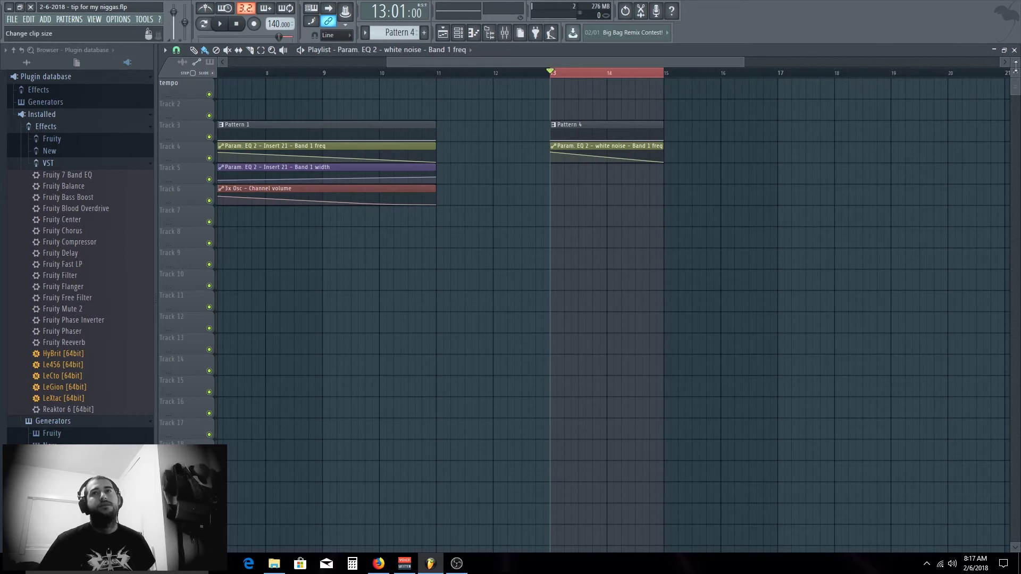
Enlarge the playlist tracks and play the white noise filter sweep from bar 13.
{"action": "left_click_drag", "start_coordinate": [1016, 65], "coordinate": [1016, 96]}
{"action": "key", "text": "space"}
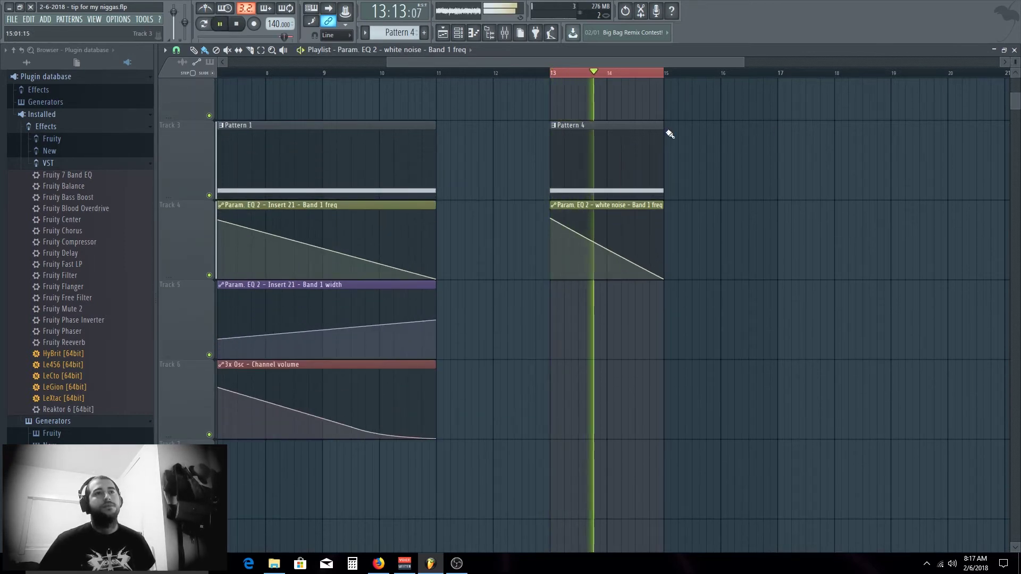
{"action": "key", "text": "space"}
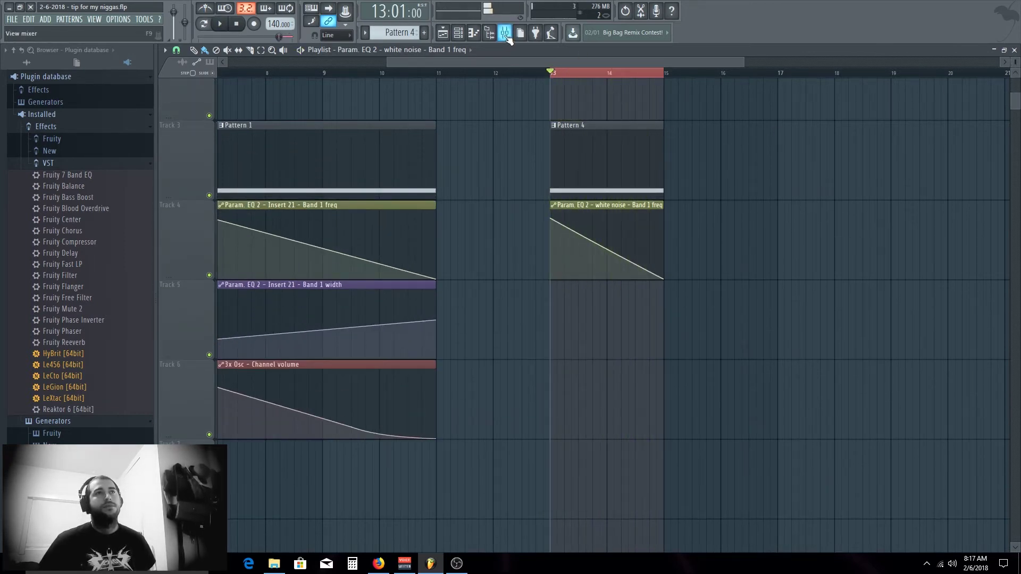
Open the white noise mixer track's Parametric EQ 2 and keep it as a detached window beside the playlist's bar 13 clips.
{"action": "left_click", "coordinate": [505, 34]}
{"action": "left_click", "coordinate": [883, 225]}
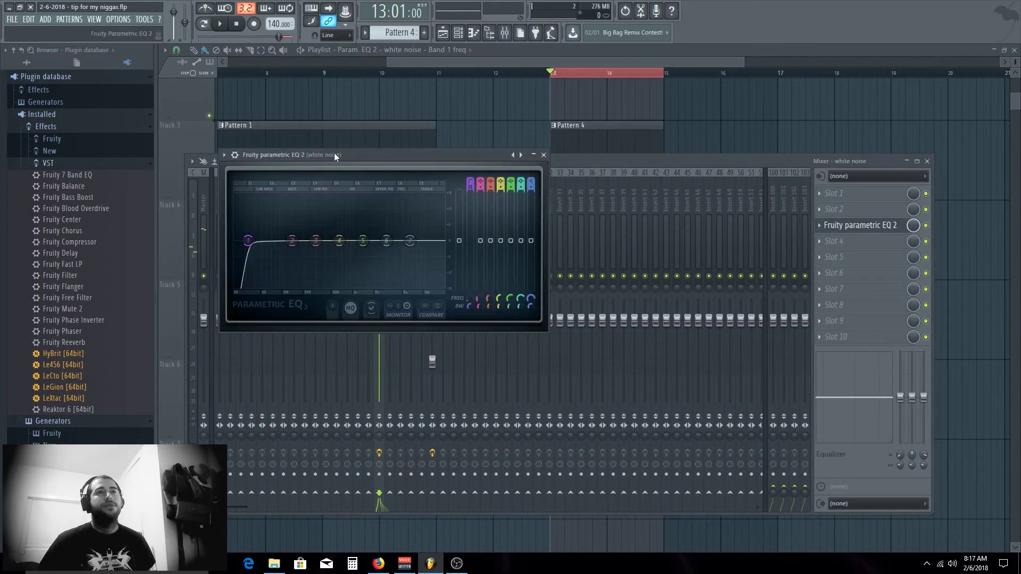
{"action": "left_click_drag", "start_coordinate": [346, 155], "coordinate": [780, 51]}
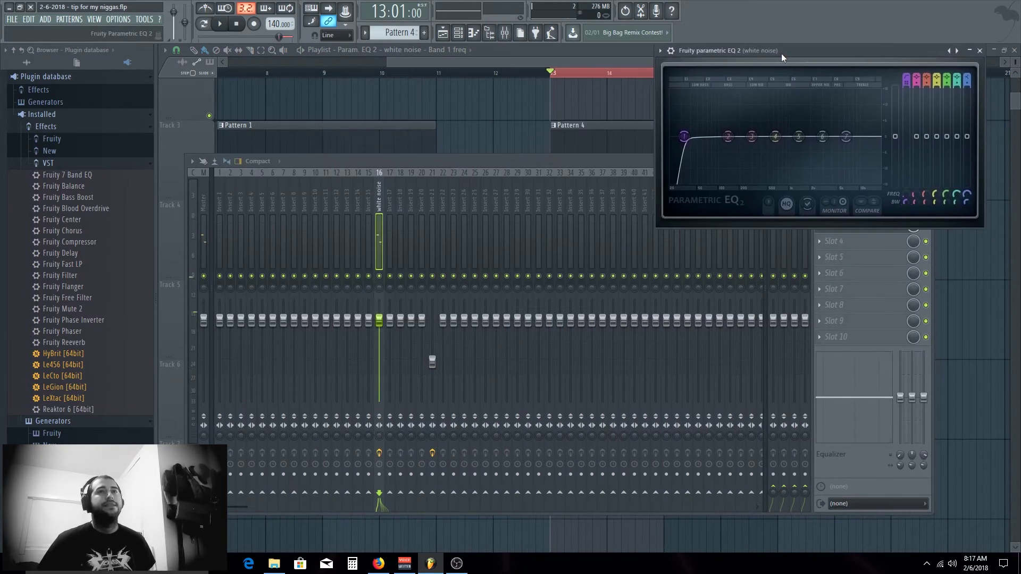
{"action": "left_click", "coordinate": [658, 50]}
{"action": "left_click", "coordinate": [697, 257]}
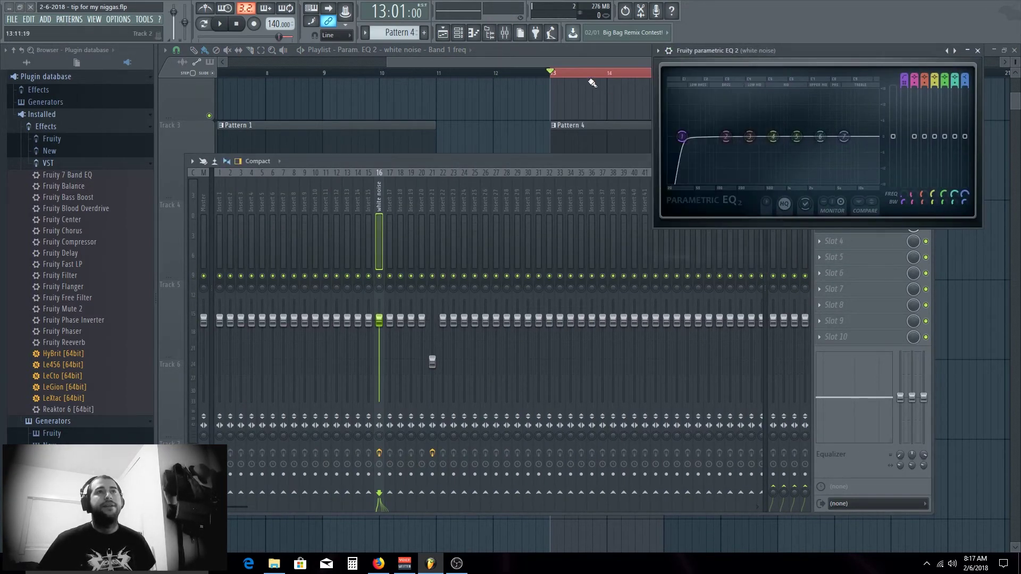
{"action": "left_click_drag", "start_coordinate": [578, 65], "coordinate": [640, 63]}
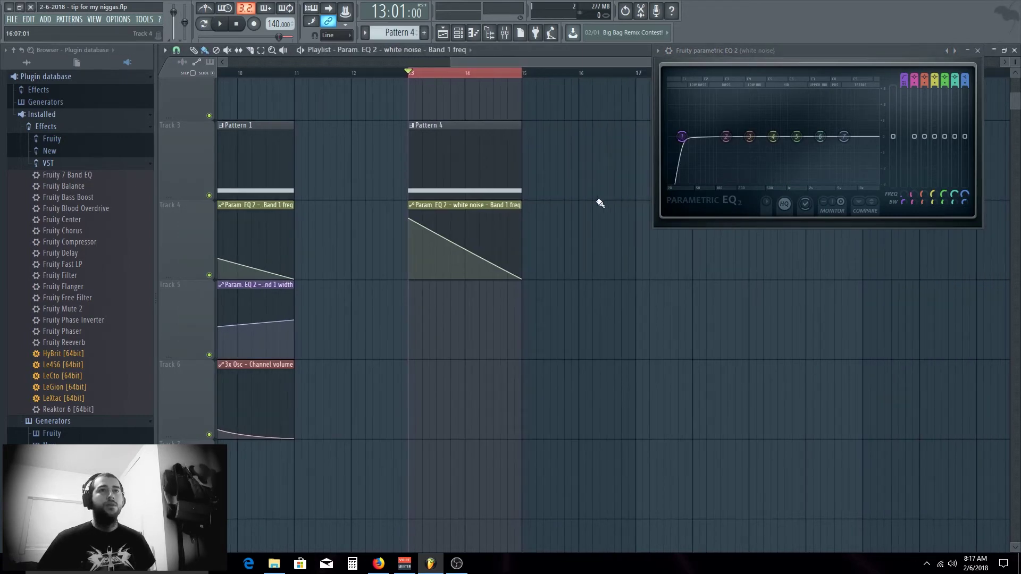
Adjust band 1's bandwidth to give the high pass filter a resonant peak, playing the sweep before and after the change.
{"action": "key", "text": "space"}
{"action": "key", "text": "space"}
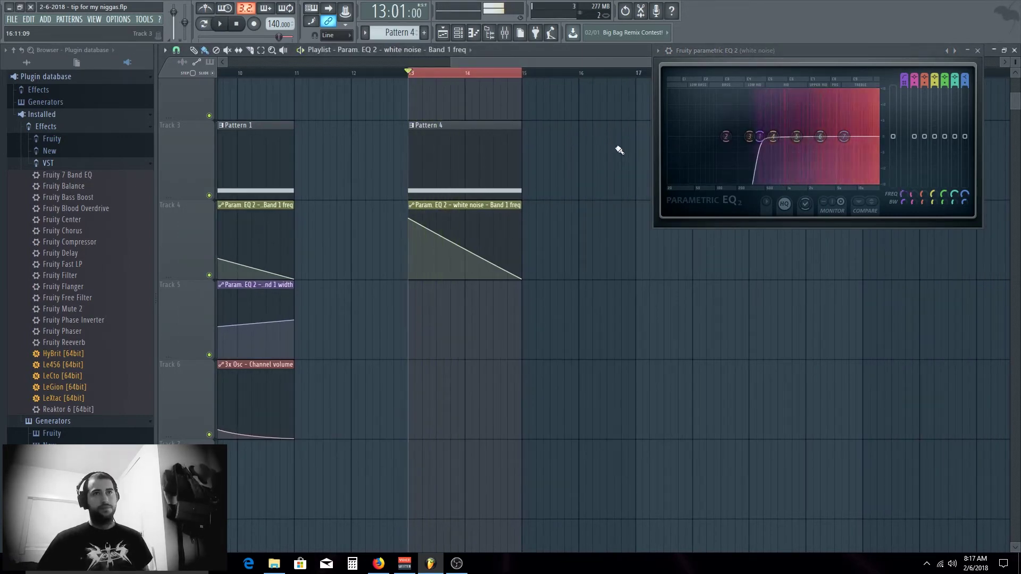
{"action": "mouse_move", "coordinate": [905, 202]}
{"action": "left_mouse_down"}
{"action": "mouse_move", "coordinate": [905, 193]}
{"action": "mouse_move", "coordinate": [905, 203]}
{"action": "left_mouse_up"}
{"action": "key", "text": "space"}
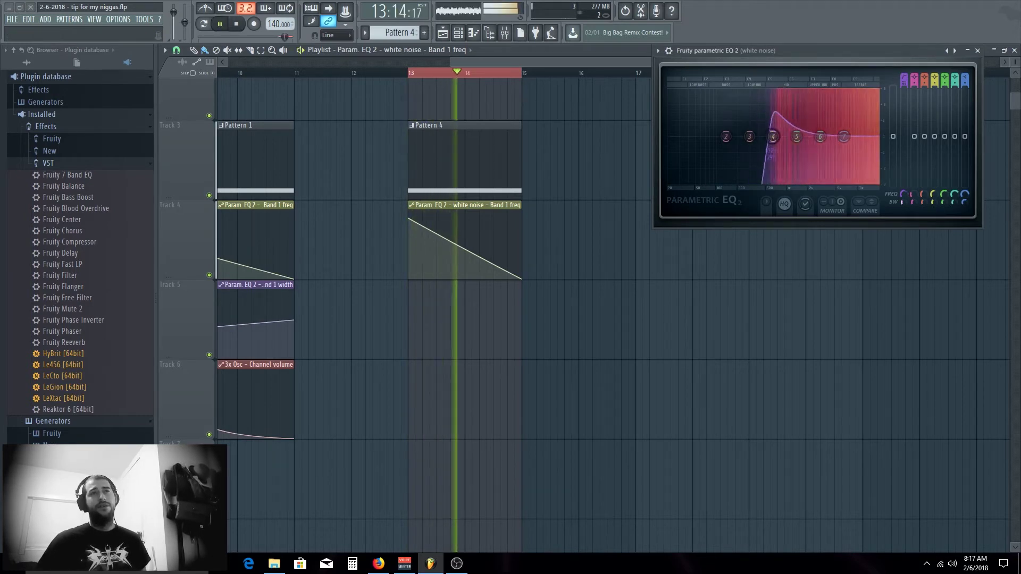
{"action": "key", "text": "space"}
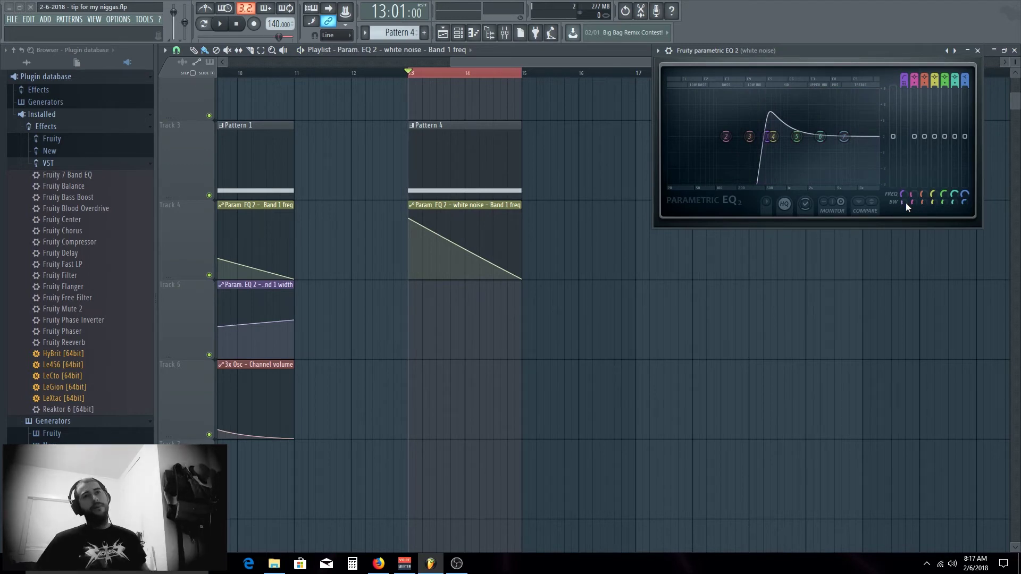
{"action": "key", "text": "space"}
{"action": "key", "text": "space"}
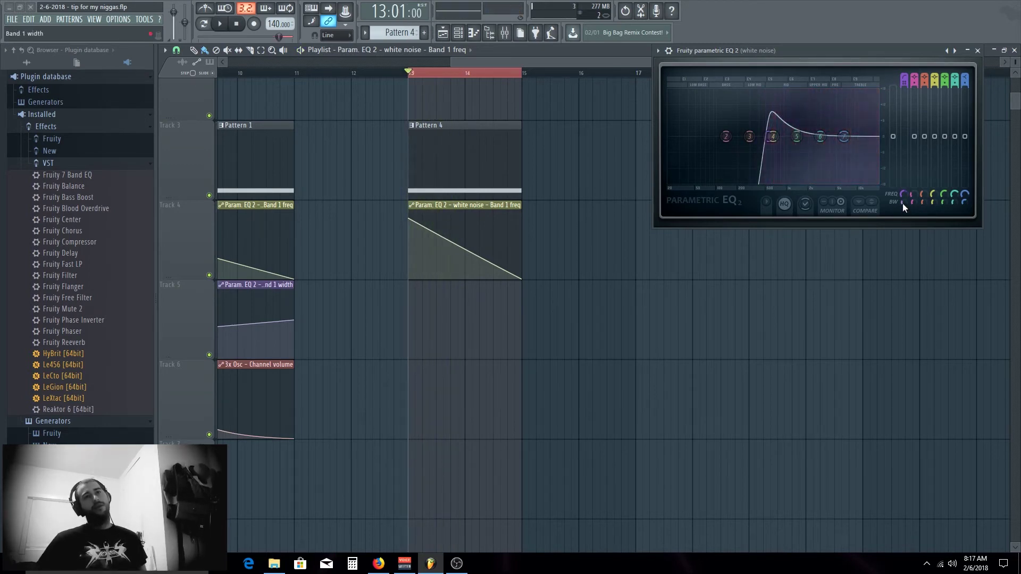
Create an automation clip for band 1's width, place it on Track 5 at bar 13 with a rising line and play it.
{"action": "right_click", "coordinate": [903, 202]}
{"action": "left_click", "coordinate": [955, 274]}
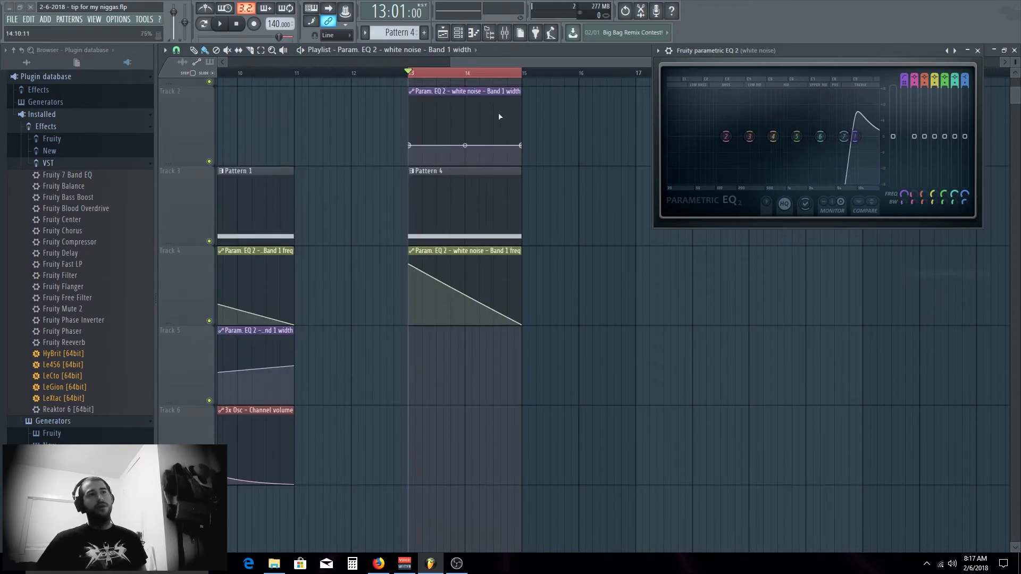
{"action": "left_click_drag", "start_coordinate": [484, 95], "coordinate": [521, 371]}
{"action": "key", "text": "space"}
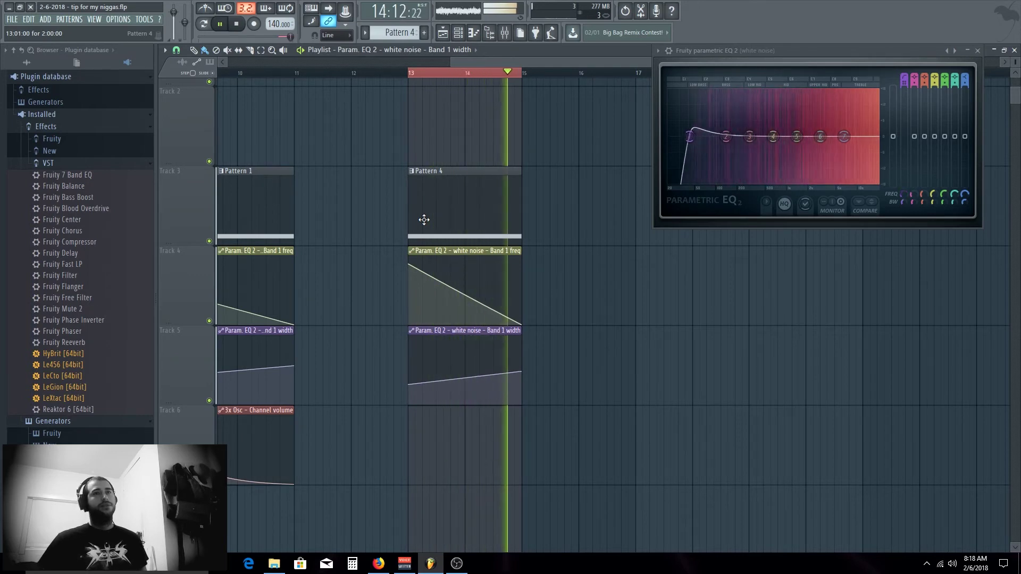
{"action": "key", "text": "space"}
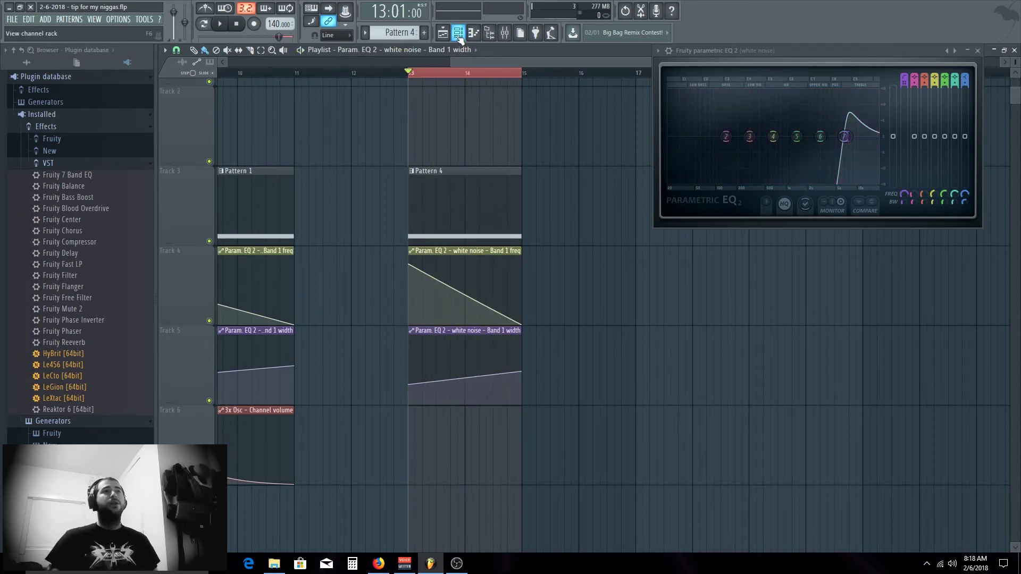
Check the channel rack and play the sweep with both EQ automation clips.
{"action": "left_click", "coordinate": [458, 32]}
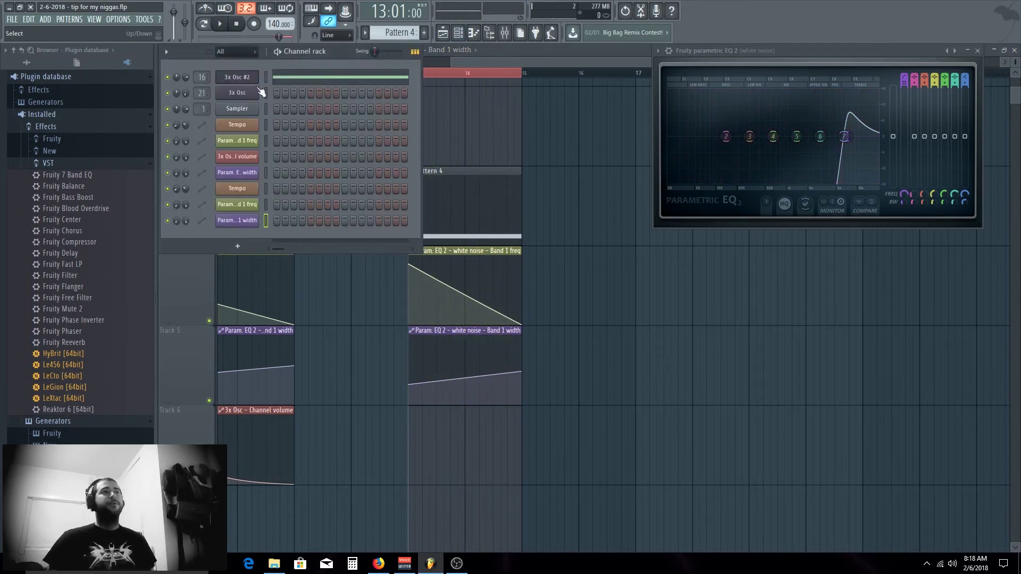
{"action": "left_click", "coordinate": [473, 60]}
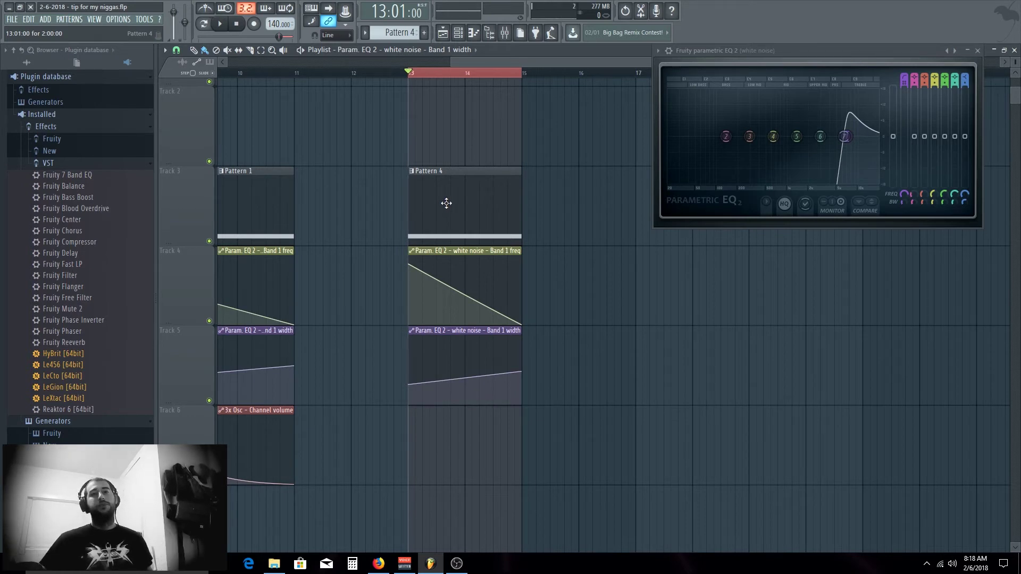
{"action": "key", "text": "space"}
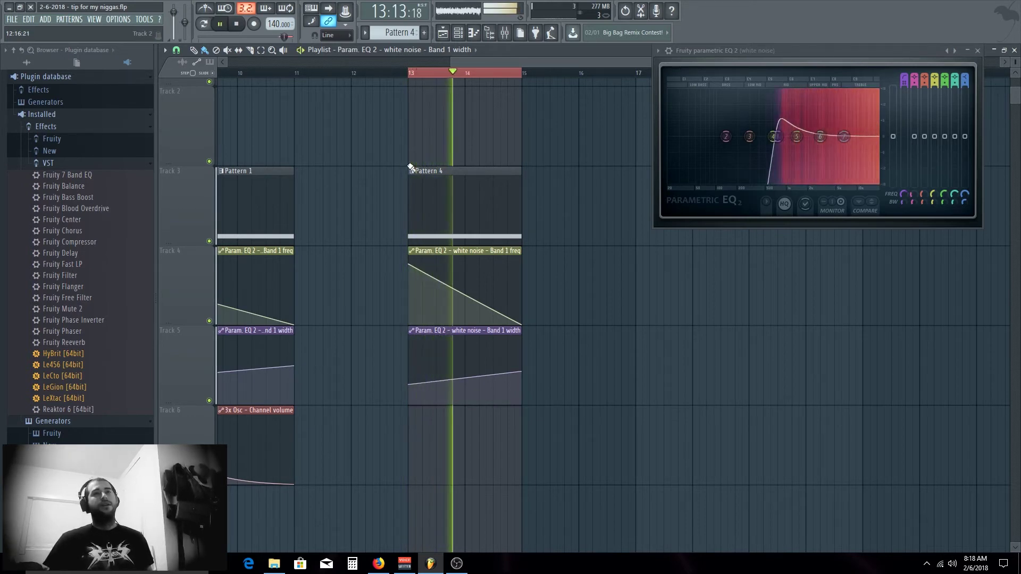
{"action": "key", "text": "space"}
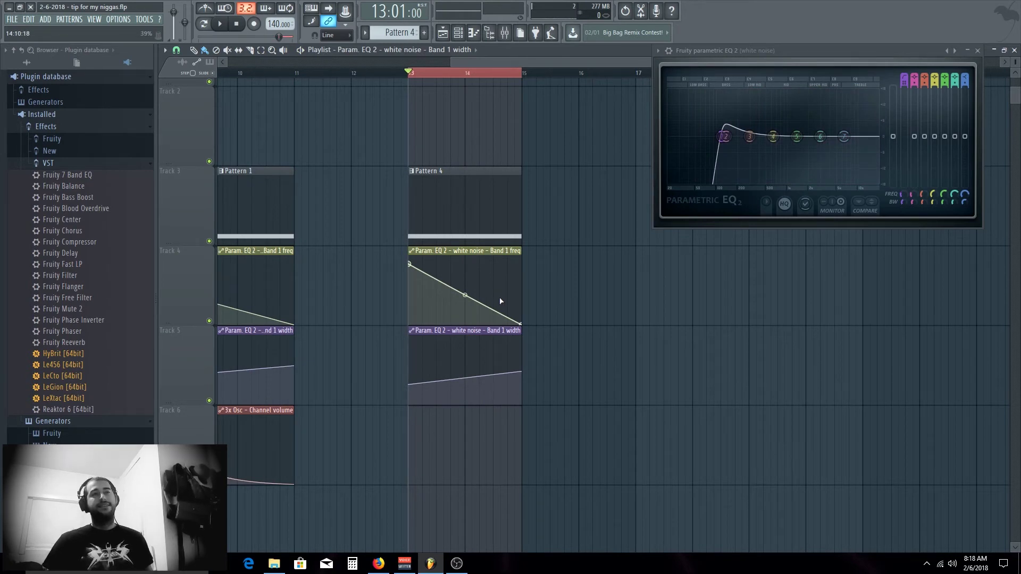
Create an automation clip for 3x Osc #2's channel volume and place it on Track 6 at bar 13.
{"action": "left_click", "coordinate": [457, 32]}
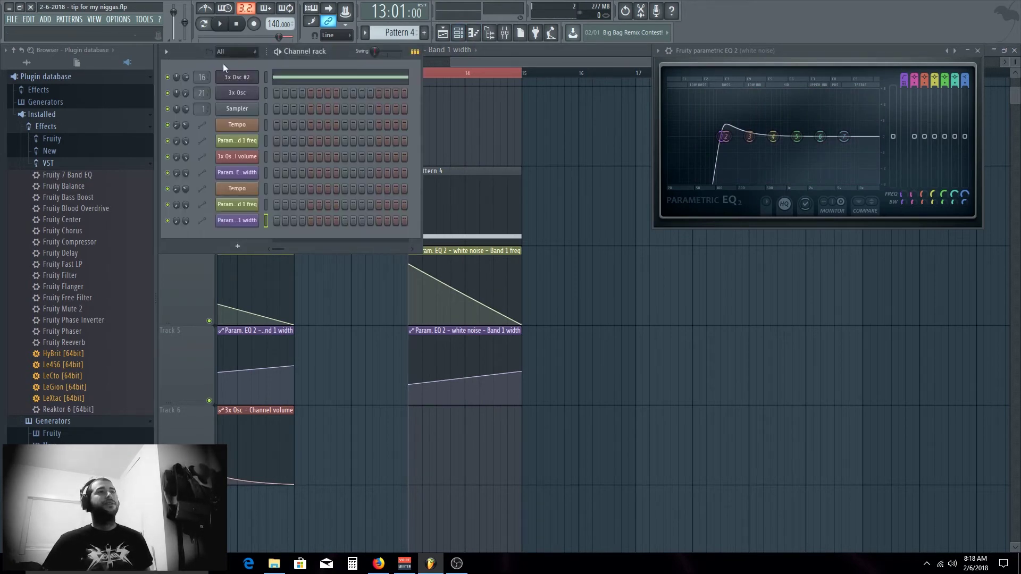
{"action": "left_click", "coordinate": [238, 78]}
{"action": "left_click_drag", "start_coordinate": [531, 129], "coordinate": [454, 124]}
{"action": "right_click", "coordinate": [570, 139]}
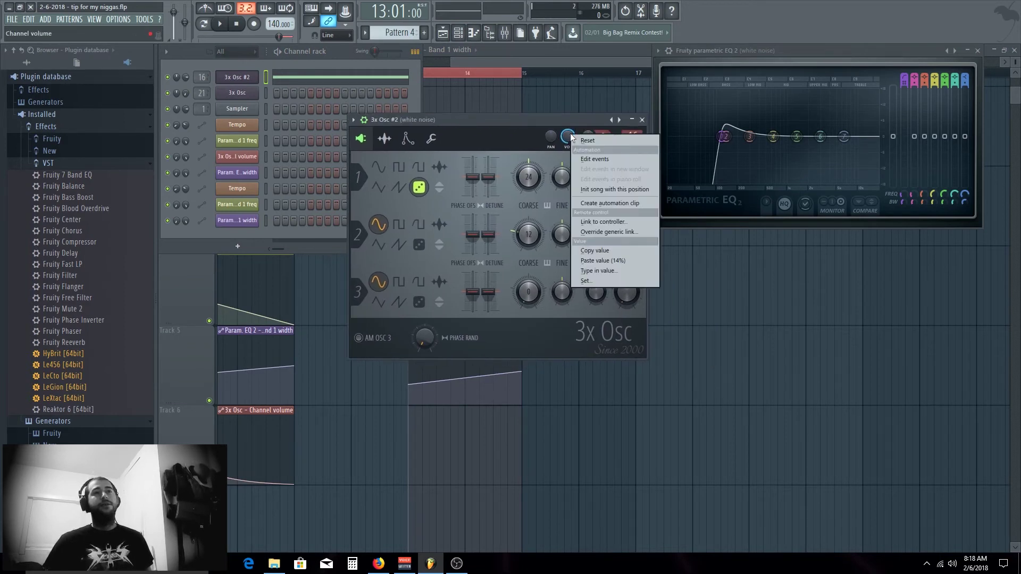
{"action": "left_click", "coordinate": [615, 200]}
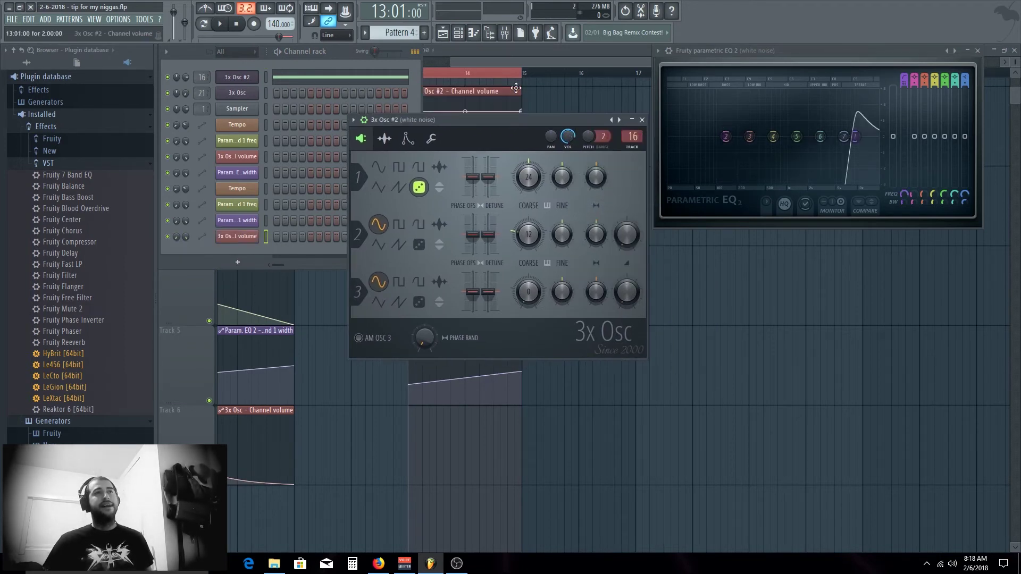
{"action": "left_click_drag", "start_coordinate": [503, 269], "coordinate": [500, 414]}
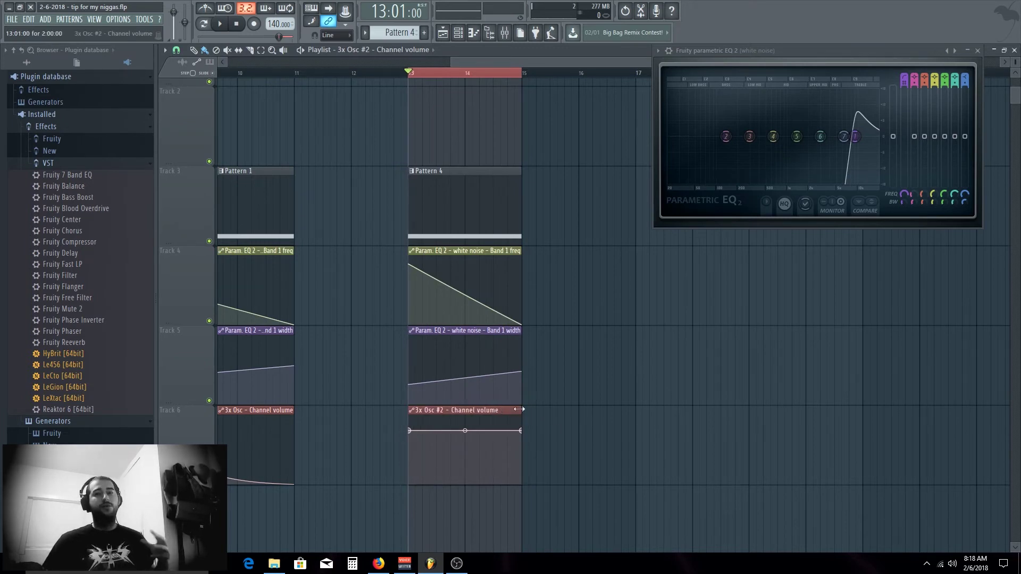
Shape the channel volume clip into a fade-out with a minimum end point and a 14% point at 14:05:00, and play it.
{"action": "left_click_drag", "start_coordinate": [521, 430], "coordinate": [525, 485]}
{"action": "right_click", "coordinate": [479, 475]}
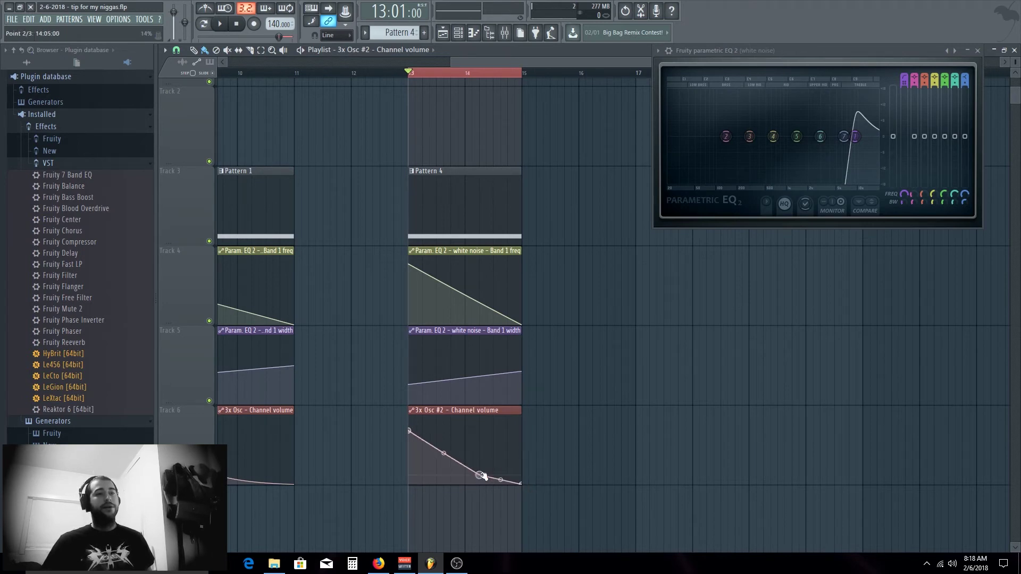
{"action": "key", "text": "space"}
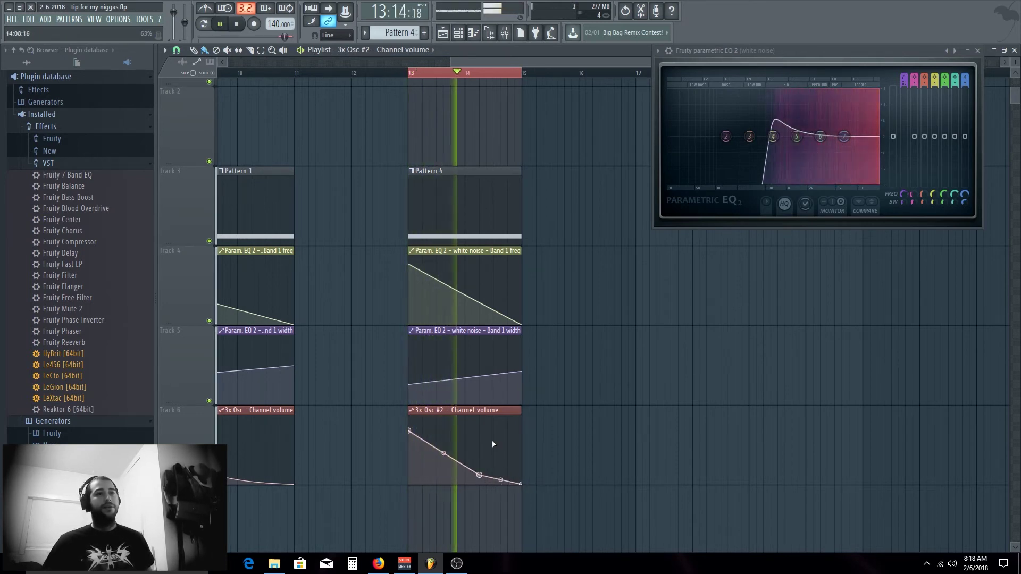
{"action": "key", "text": "space"}
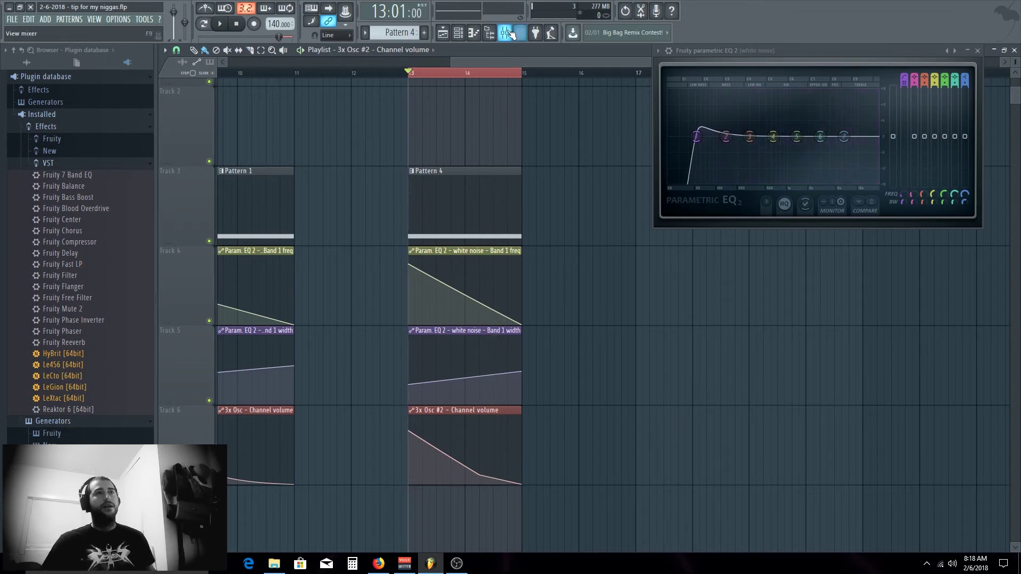
Close the EQ, load Fruity Reeverb 2 into slot 5 of the white noise mixer track and play the sweep briefly.
{"action": "left_click", "coordinate": [513, 33]}
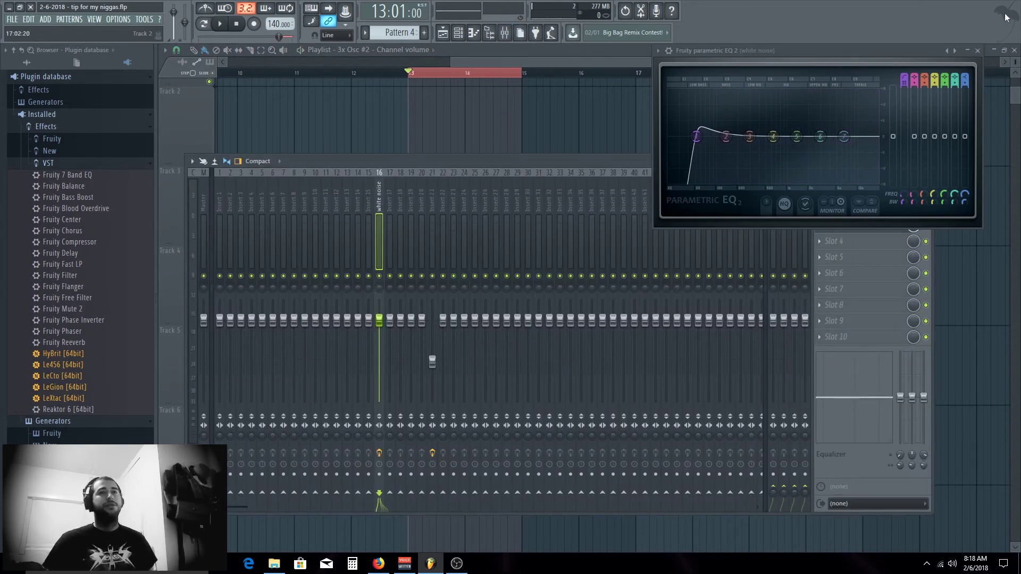
{"action": "left_click", "coordinate": [978, 51]}
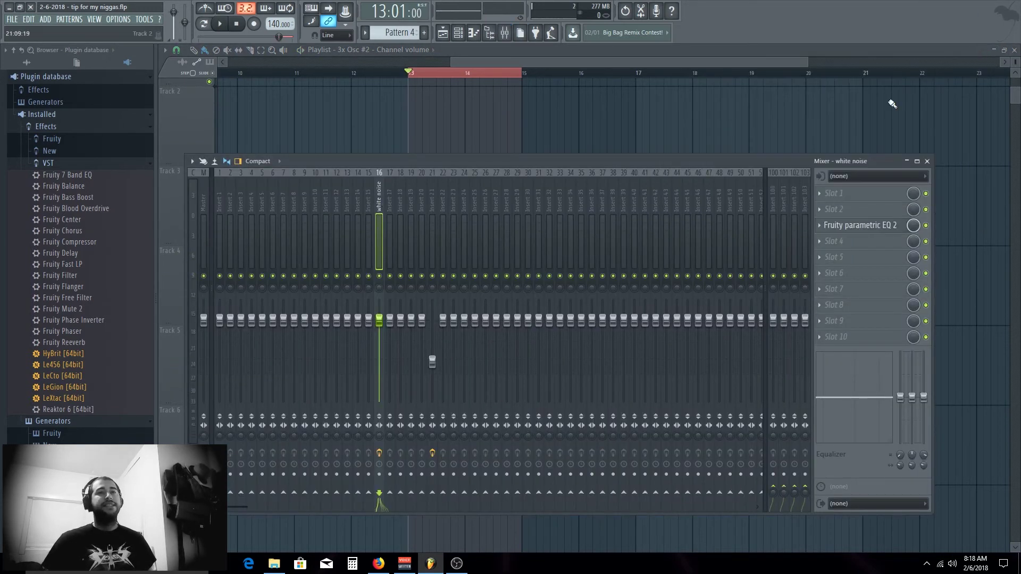
{"action": "left_click", "coordinate": [825, 261]}
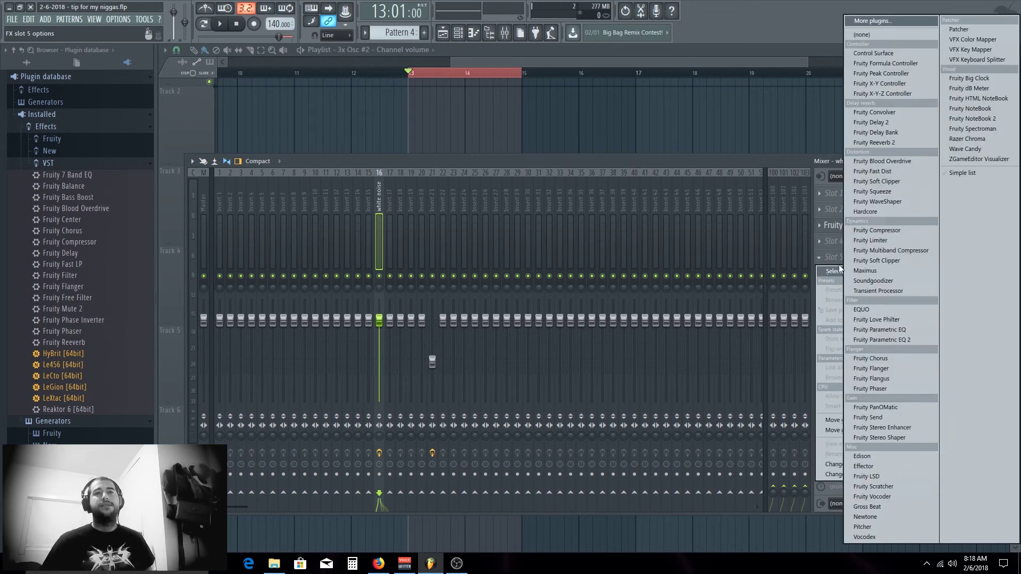
{"action": "left_click", "coordinate": [889, 142]}
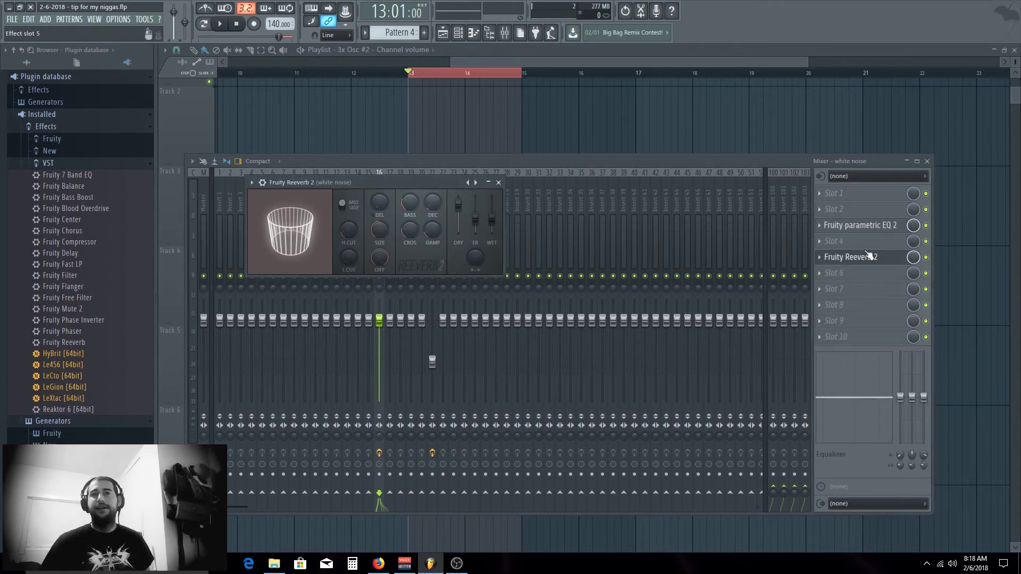
{"action": "left_click_drag", "start_coordinate": [430, 181], "coordinate": [495, 141]}
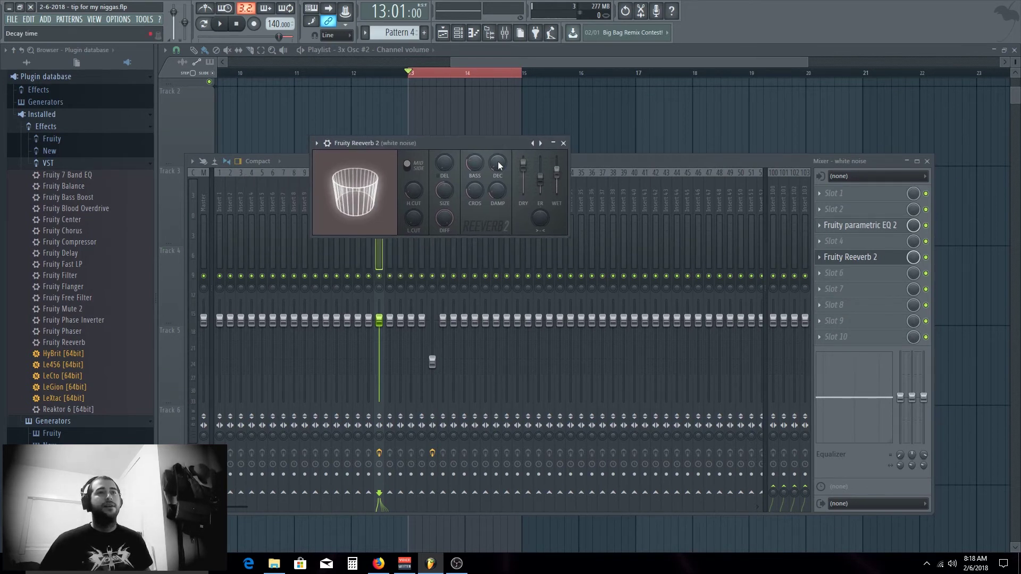
{"action": "key", "text": "space"}
{"action": "key", "text": "space"}
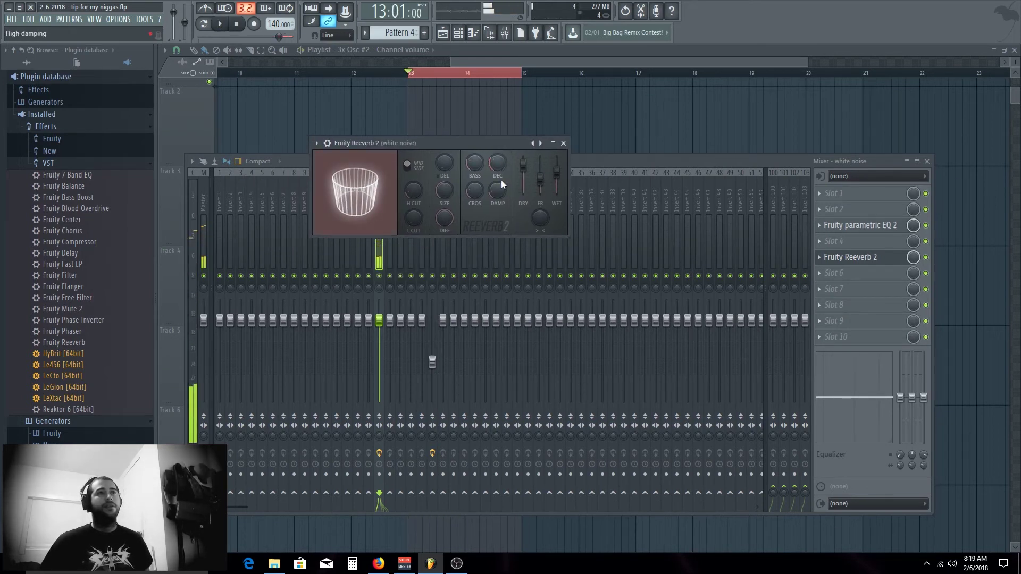
Extend the playlist time selection from bar 13 to bar 17 and play the sweep with its reverb tail.
{"action": "left_click_drag", "start_coordinate": [521, 73], "coordinate": [640, 87]}
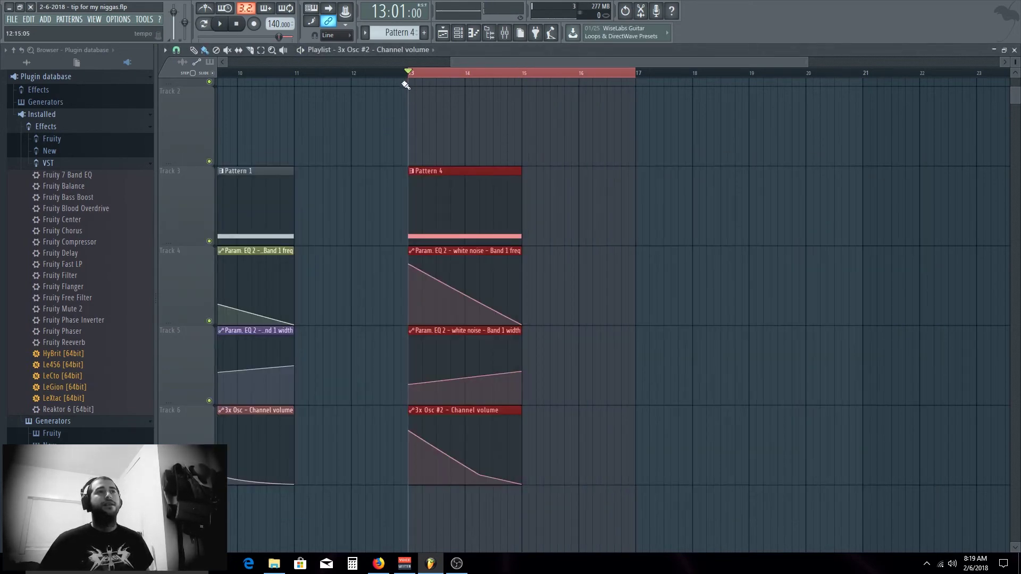
{"action": "key", "text": "space"}
{"action": "scroll", "coordinate": [415, 85], "scroll_direction": "down", "scroll_amount": 2}
{"action": "scroll", "coordinate": [450, 160], "scroll_direction": "down", "scroll_amount": 4}
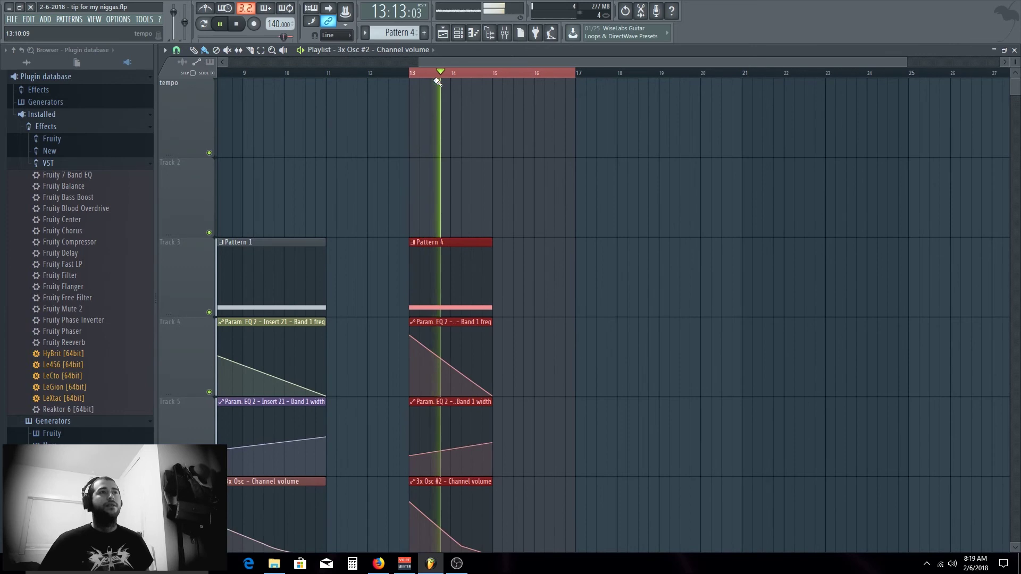
{"action": "scroll", "coordinate": [450, 160], "scroll_direction": "up", "scroll_amount": 3}
{"action": "key", "text": "space"}
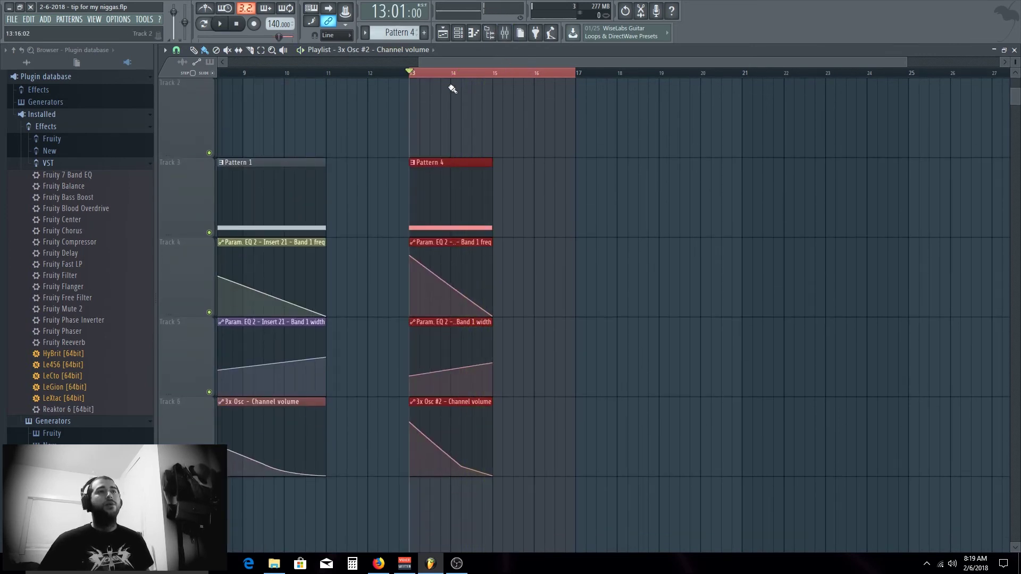
{"action": "scroll", "coordinate": [453, 89], "scroll_direction": "down", "scroll_amount": 1}
{"action": "scroll", "coordinate": [449, 85], "scroll_direction": "up", "scroll_amount": 2}
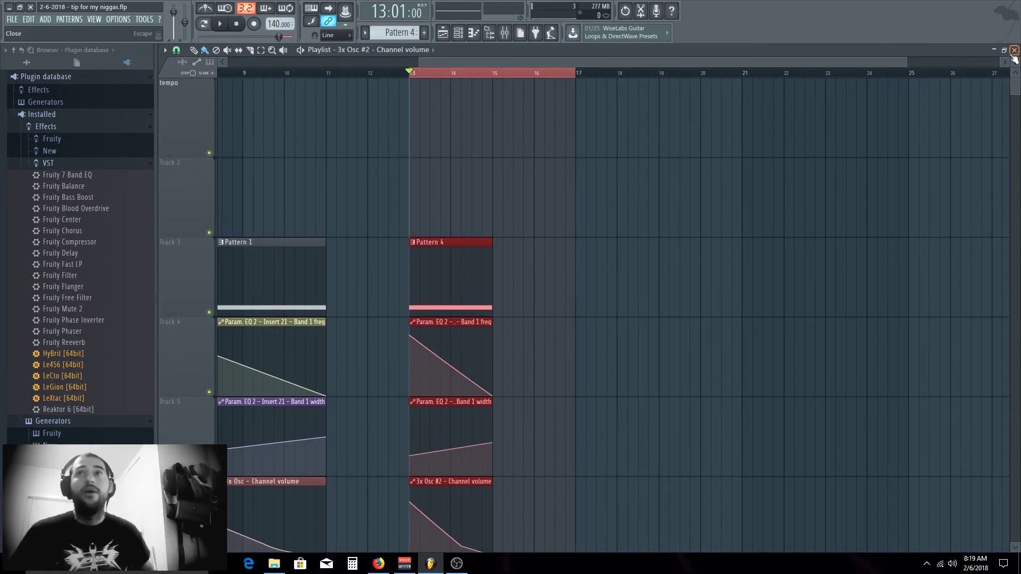
Reduce the playlist track height with the clips deselected, and open Edison on the Master track beside them.
{"action": "left_click_drag", "start_coordinate": [1017, 63], "coordinate": [1017, 80]}
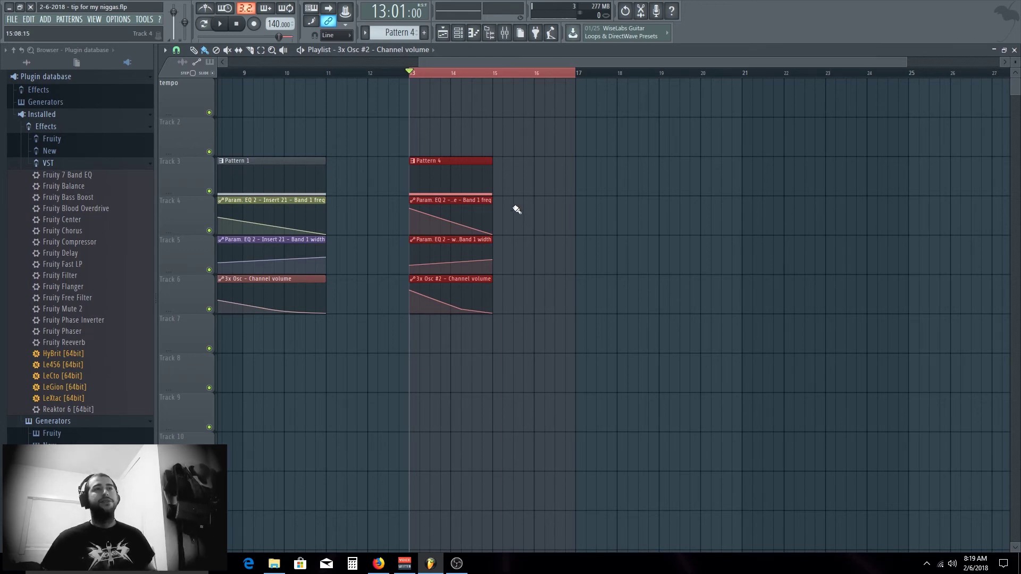
{"action": "left_click", "coordinate": [536, 188]}
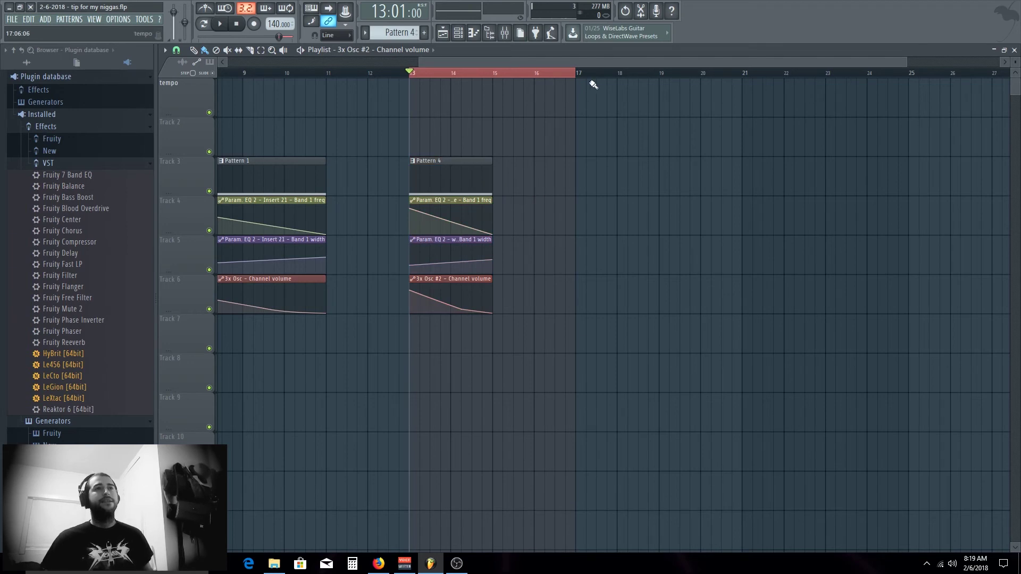
{"action": "left_click", "coordinate": [641, 11]}
{"action": "left_click_drag", "start_coordinate": [449, 125], "coordinate": [815, 62]}
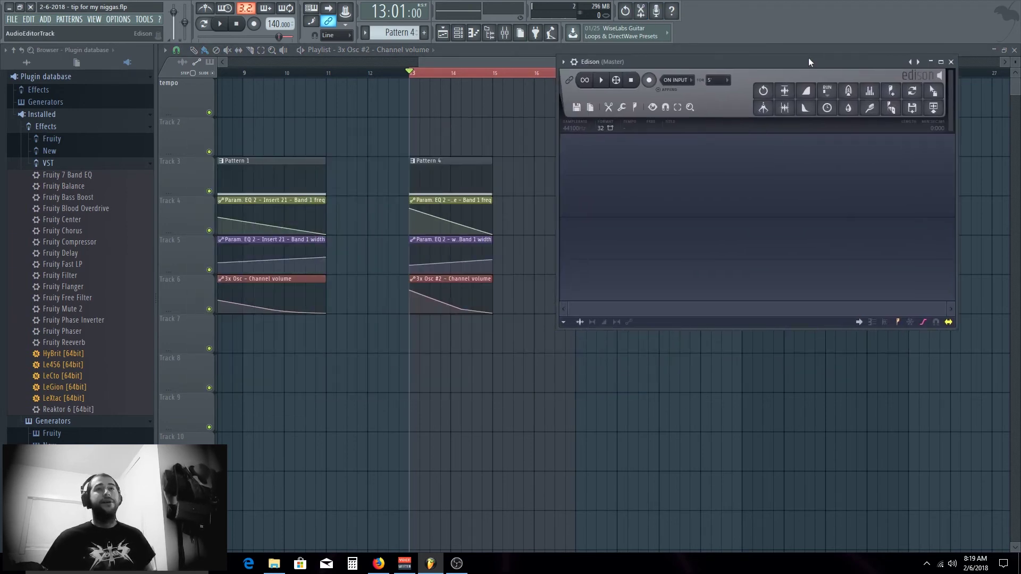
Set Edison's recording mode to On Play.
{"action": "left_click", "coordinate": [689, 74]}
{"action": "left_click", "coordinate": [690, 95]}
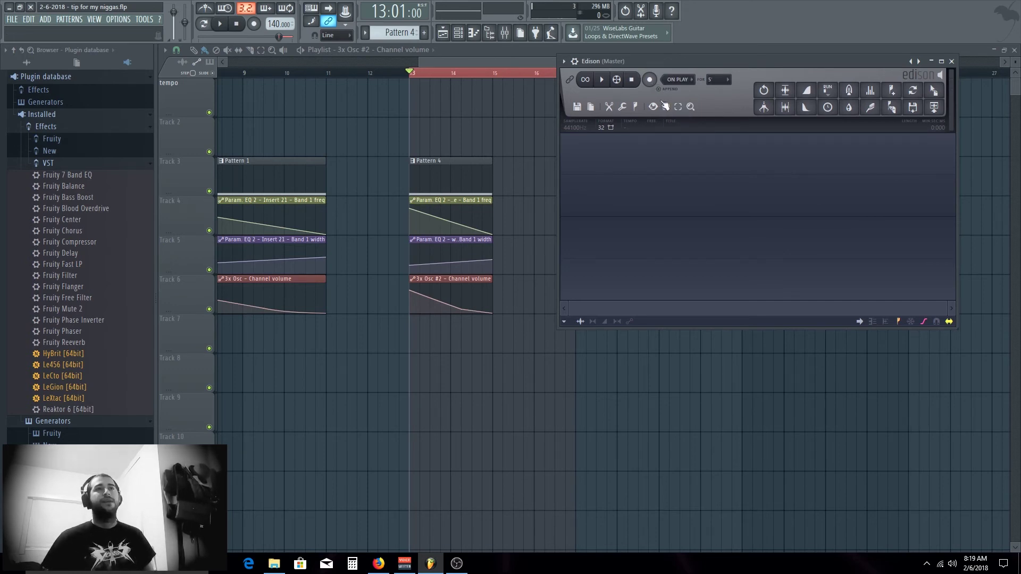
Shorten the playlist time selection to end at bar 14, and extend it back to bar 17.
{"action": "left_click", "coordinate": [521, 60]}
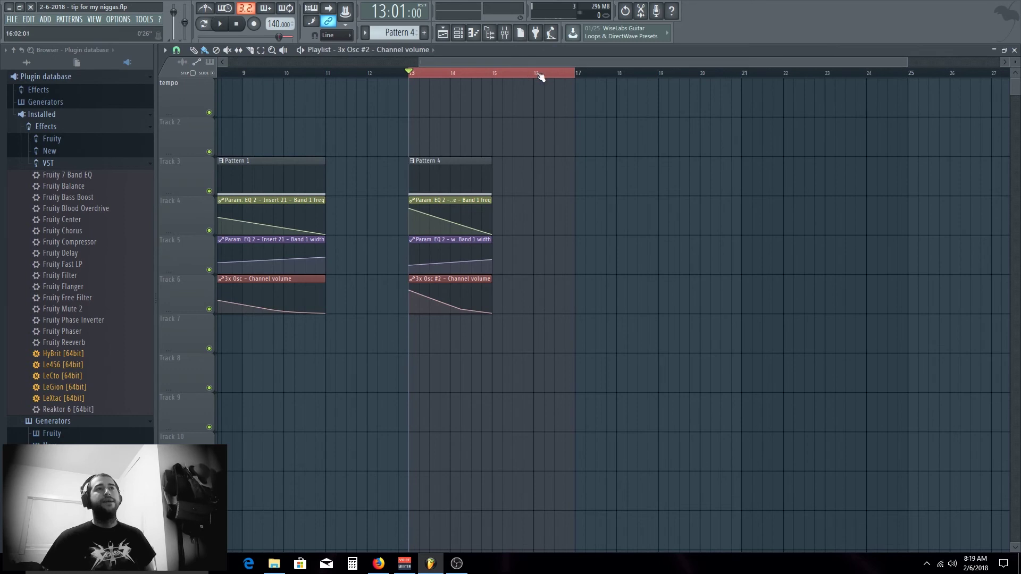
{"action": "left_click_drag", "start_coordinate": [553, 76], "coordinate": [449, 75]}
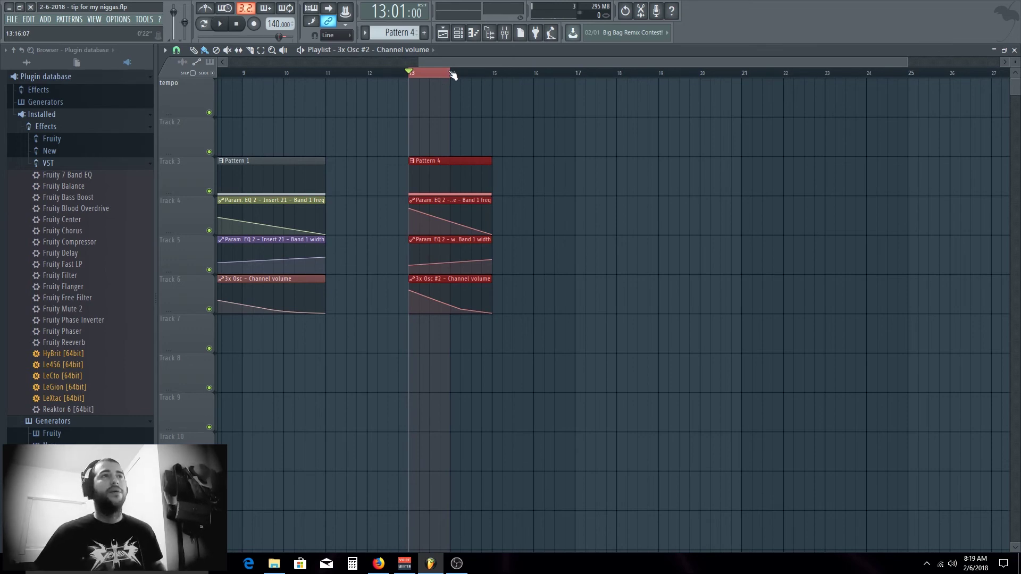
{"action": "left_click_drag", "start_coordinate": [452, 75], "coordinate": [579, 95]}
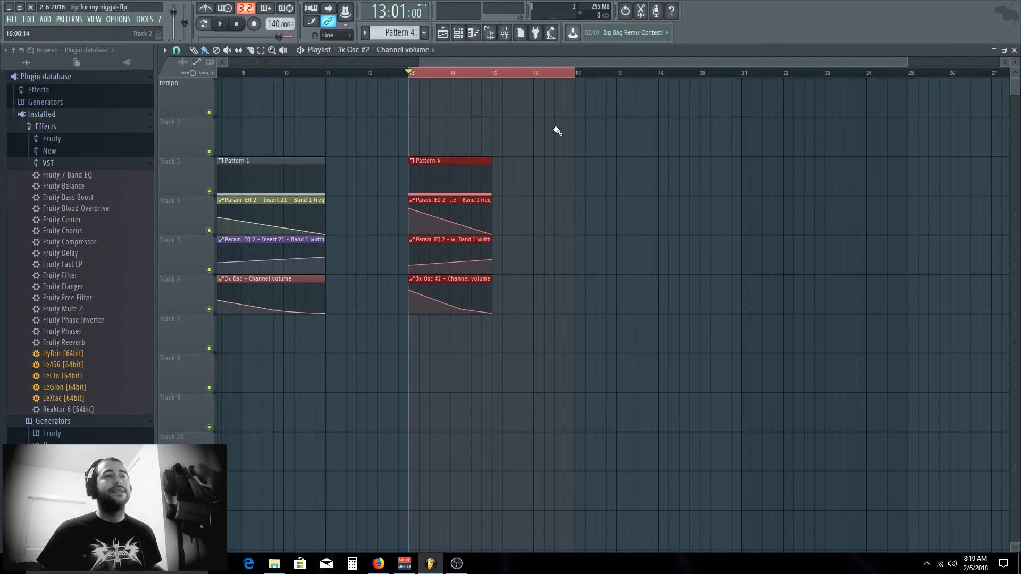
Arm Edison on the Master track, record the selected sweep from bar 13 to bar 17 during playback, and stop.
{"action": "left_click", "coordinate": [641, 12]}
{"action": "left_click", "coordinate": [654, 82]}
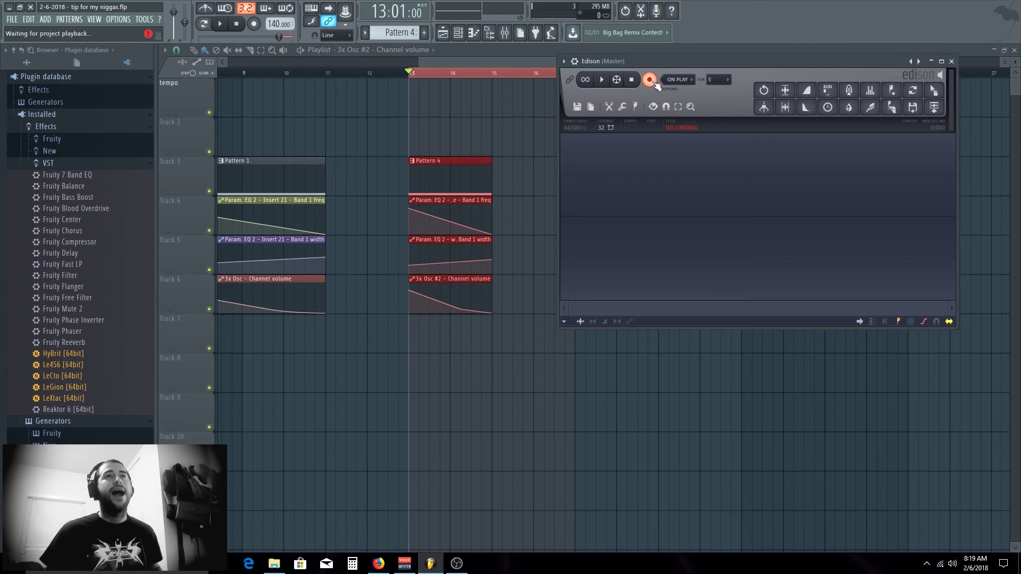
{"action": "left_click", "coordinate": [301, 50]}
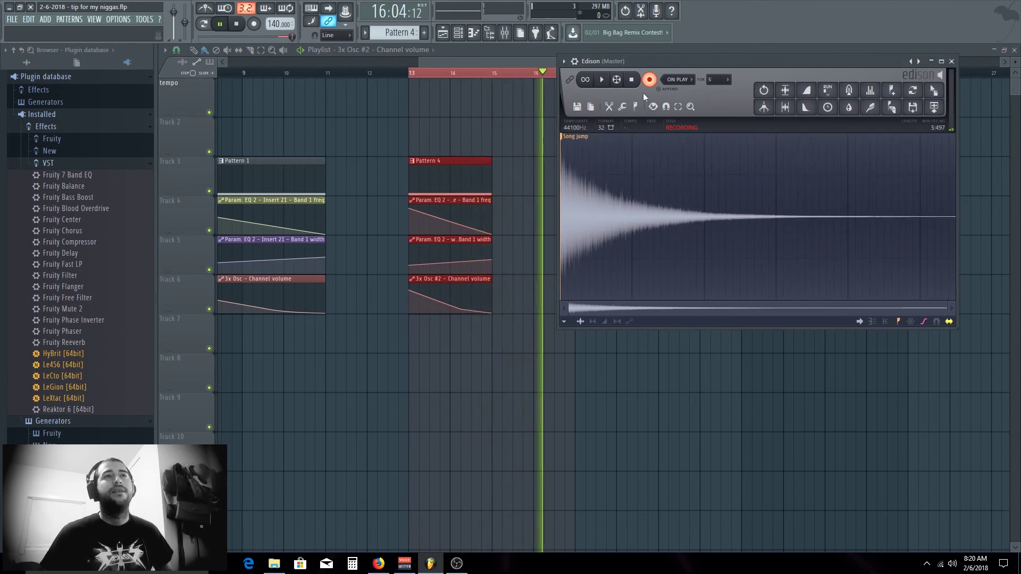
{"action": "left_click_drag", "start_coordinate": [706, 62], "coordinate": [733, 107]}
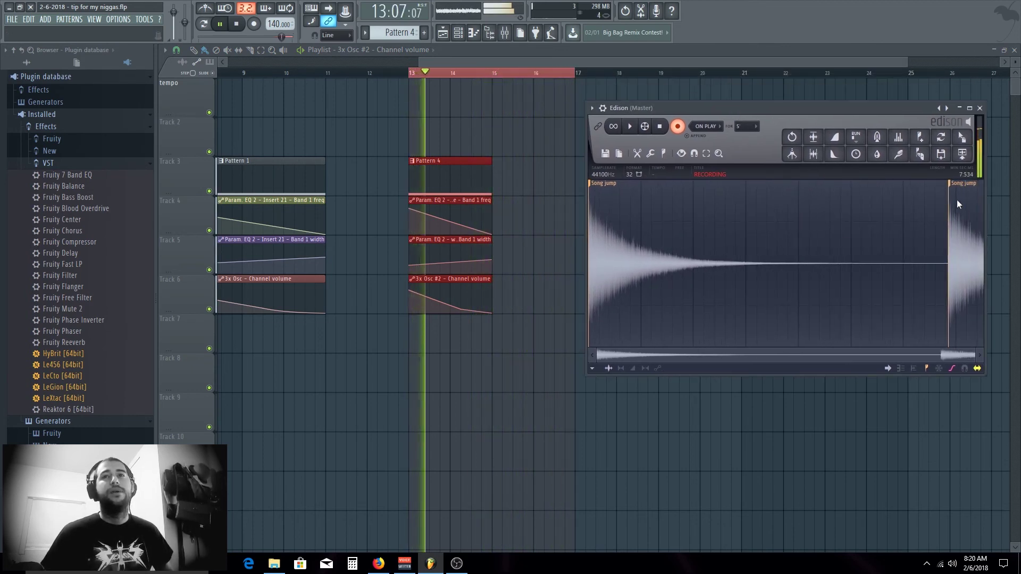
{"action": "left_click", "coordinate": [677, 126]}
{"action": "key", "text": "space"}
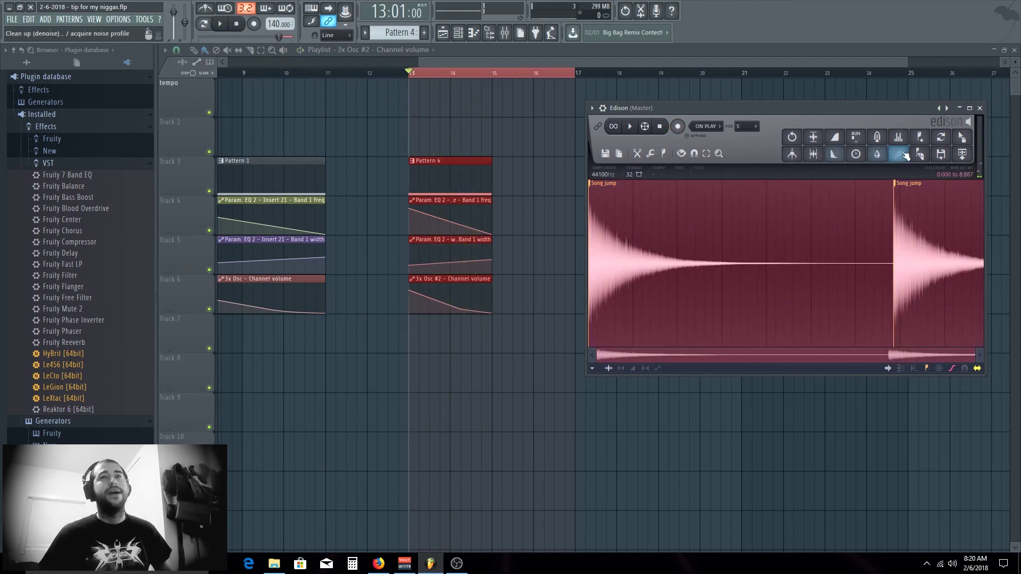
Delete the repeated audio from the second Song jump marker to the end of the Edison recording.
{"action": "left_click", "coordinate": [899, 186]}
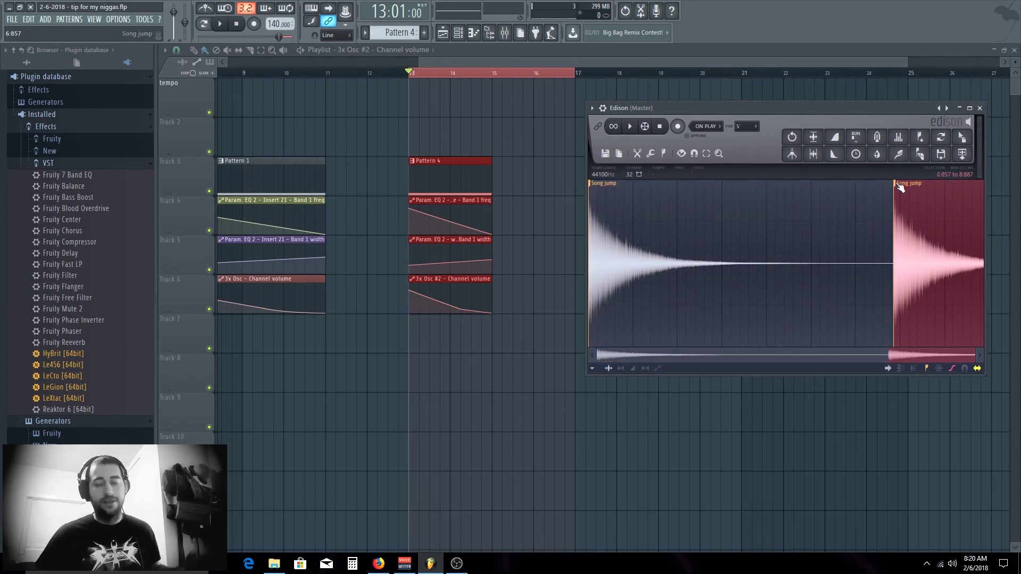
{"action": "key", "text": "Delete"}
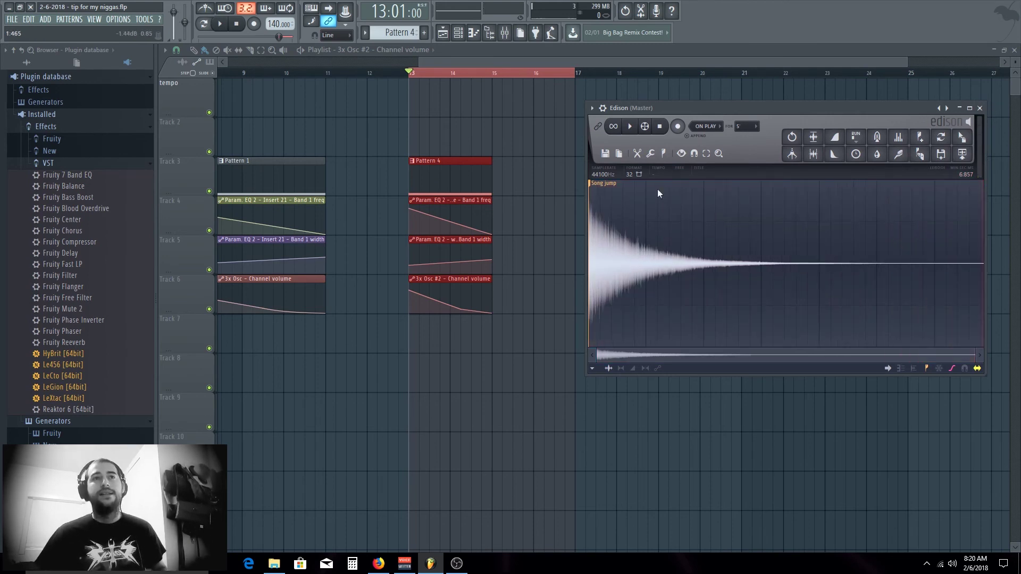
{"action": "left_click", "coordinate": [641, 128]}
{"action": "left_click", "coordinate": [641, 128]}
Place the Edison recording on Track 3 at bar 17, and delete the Pattern 4 clip and its automation clips at bar 13.
{"action": "left_click_drag", "start_coordinate": [949, 149], "coordinate": [576, 175]}
{"action": "left_click_drag", "start_coordinate": [575, 75], "coordinate": [410, 90]}
{"action": "left_click", "coordinate": [492, 137], "text": "ctrl"}
{"action": "left_click_drag", "start_coordinate": [459, 165], "coordinate": [431, 379]}
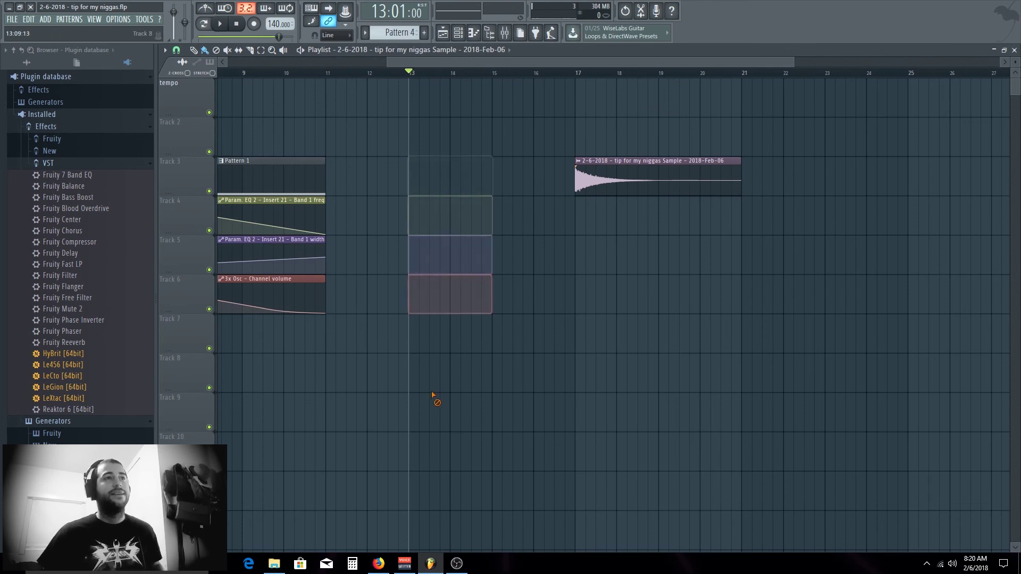
Move the playback position to bar 17 and enable Reverse in the recorded sample's channel settings.
{"action": "left_click", "coordinate": [577, 70]}
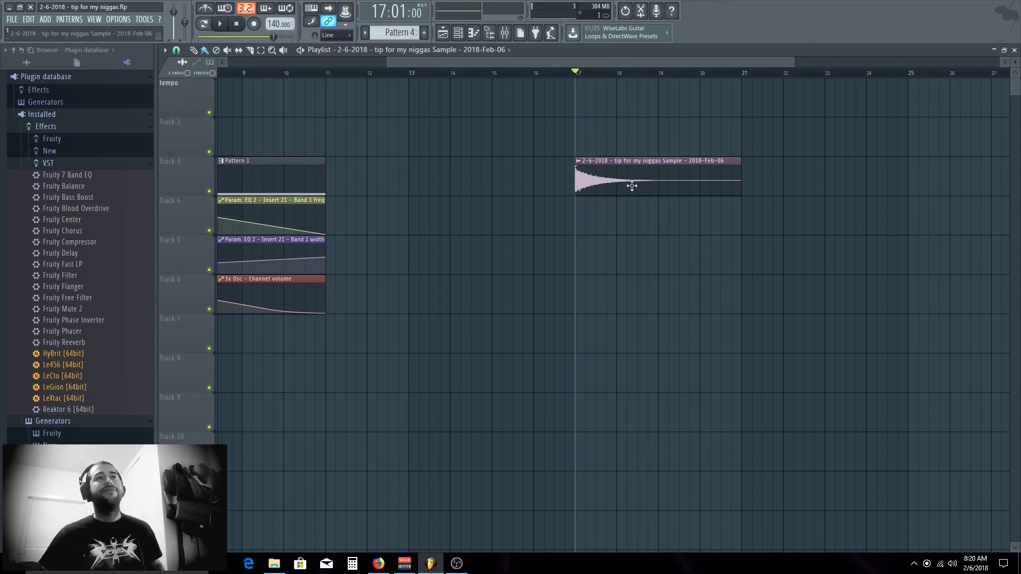
{"action": "double_click", "coordinate": [632, 186]}
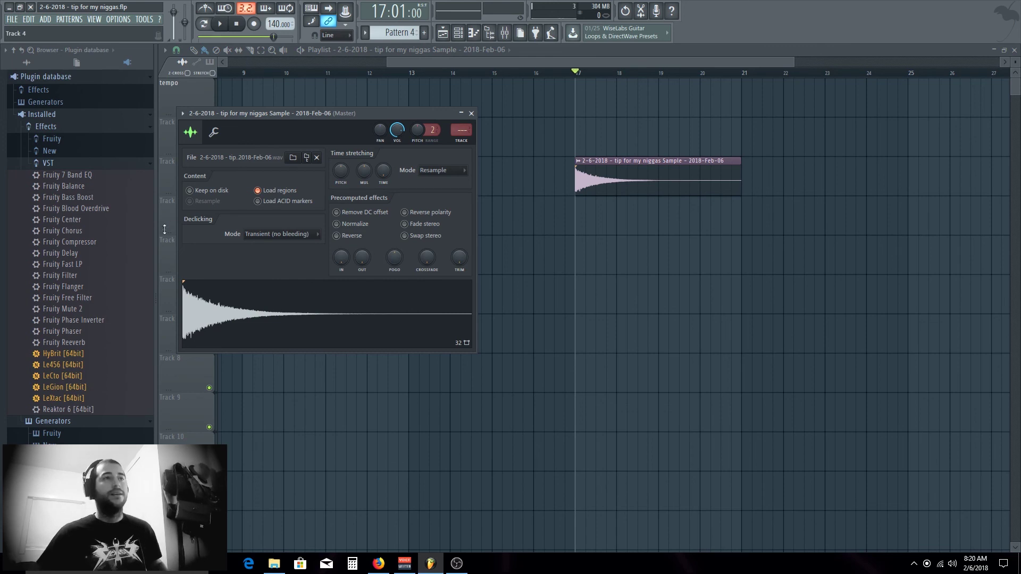
{"action": "left_click", "coordinate": [349, 239]}
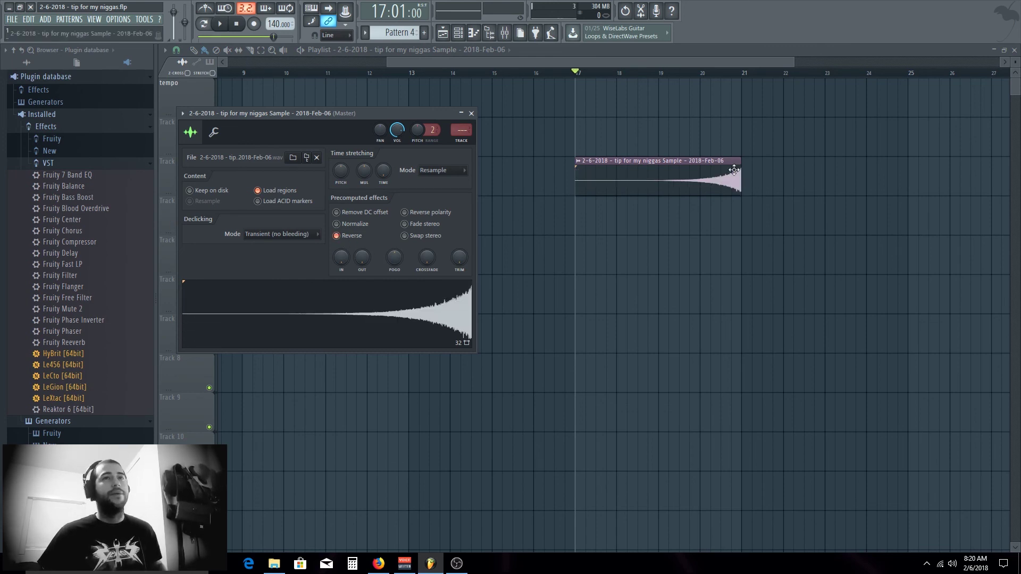
Play the reversed sample from bar 19 to hear its rising end, and stop playback.
{"action": "left_click", "coordinate": [659, 74]}
{"action": "key", "text": "space"}
{"action": "scroll", "coordinate": [702, 78], "scroll_direction": "up", "scroll_amount": 2}
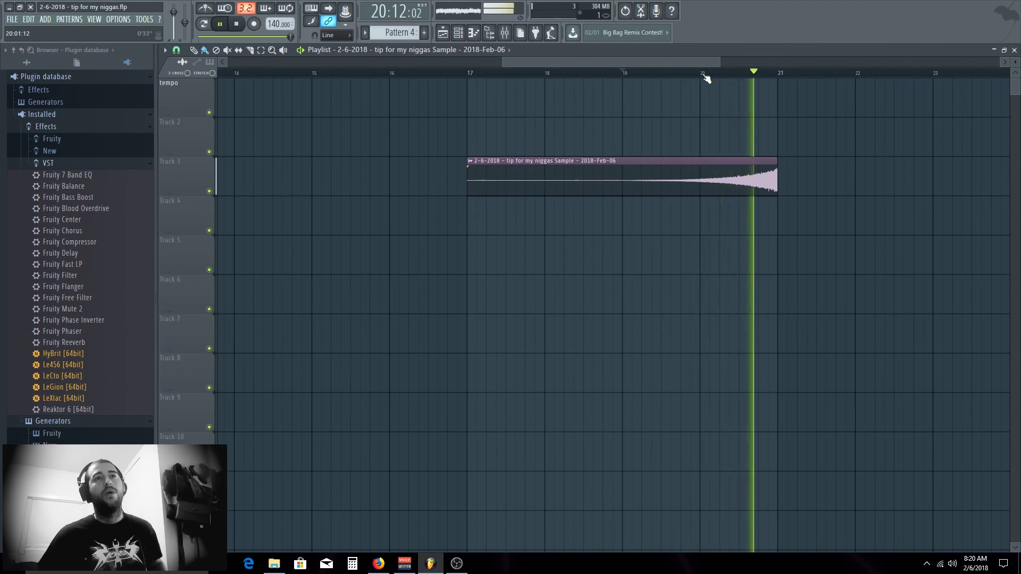
{"action": "key", "text": "space"}
{"action": "scroll", "coordinate": [706, 78], "scroll_direction": "down", "scroll_amount": 2}
{"action": "scroll", "coordinate": [706, 78], "scroll_direction": "down", "scroll_amount": 1}
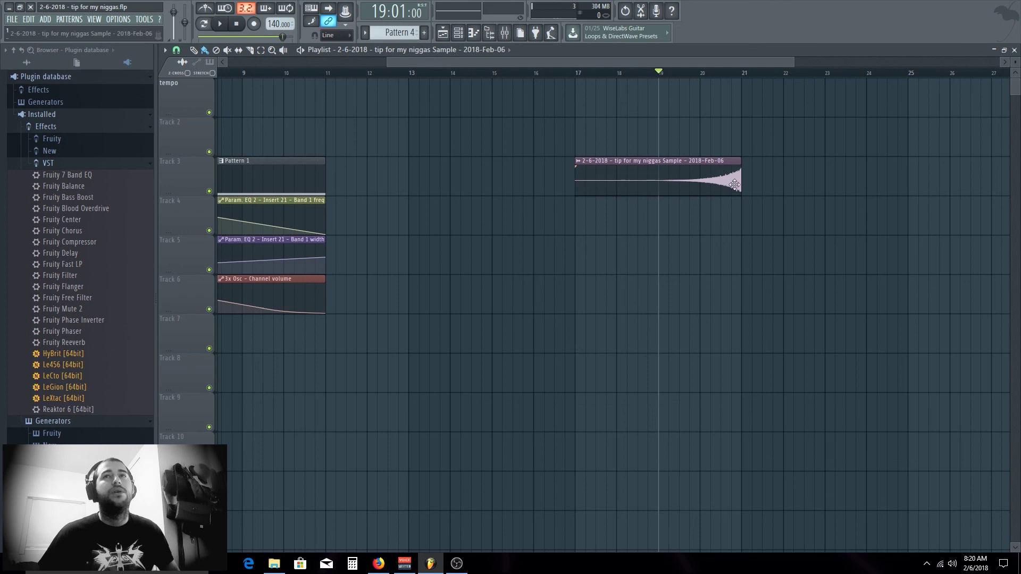
Route the reversed sample's channel to mixer track 9 and open the mixer.
{"action": "double_click", "coordinate": [717, 165]}
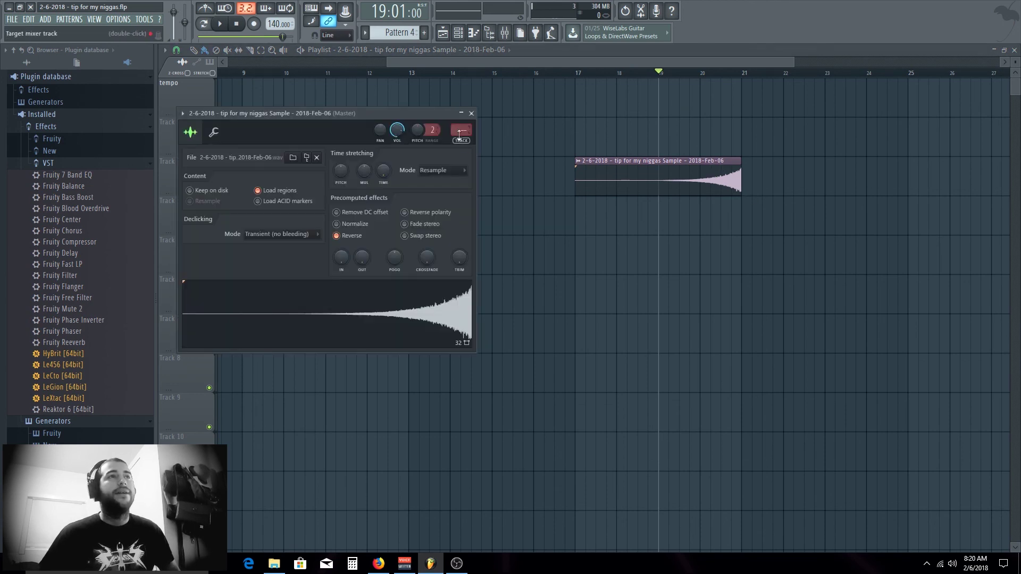
{"action": "left_click_drag", "start_coordinate": [461, 130], "coordinate": [461, 125]}
{"action": "left_click", "coordinate": [505, 33]}
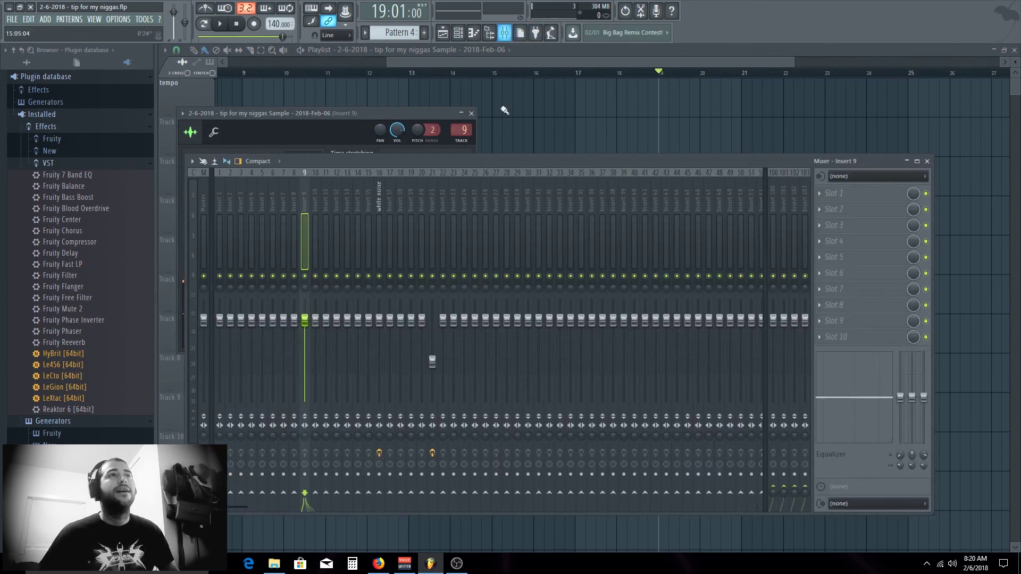
Load Fruity Reeverb 2 into slot 4 of mixer Insert 9.
{"action": "left_click", "coordinate": [833, 244]}
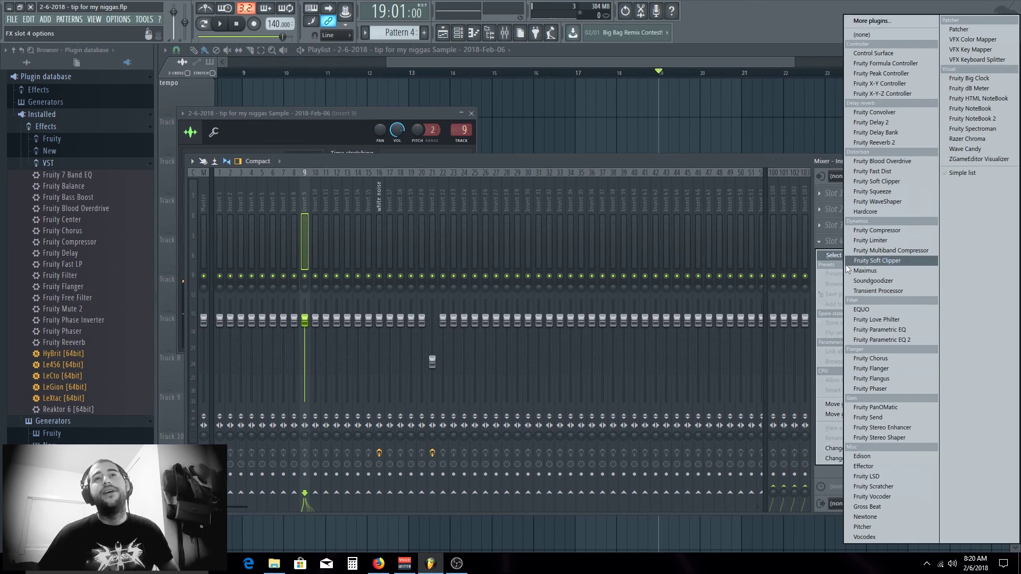
{"action": "left_click", "coordinate": [667, 63]}
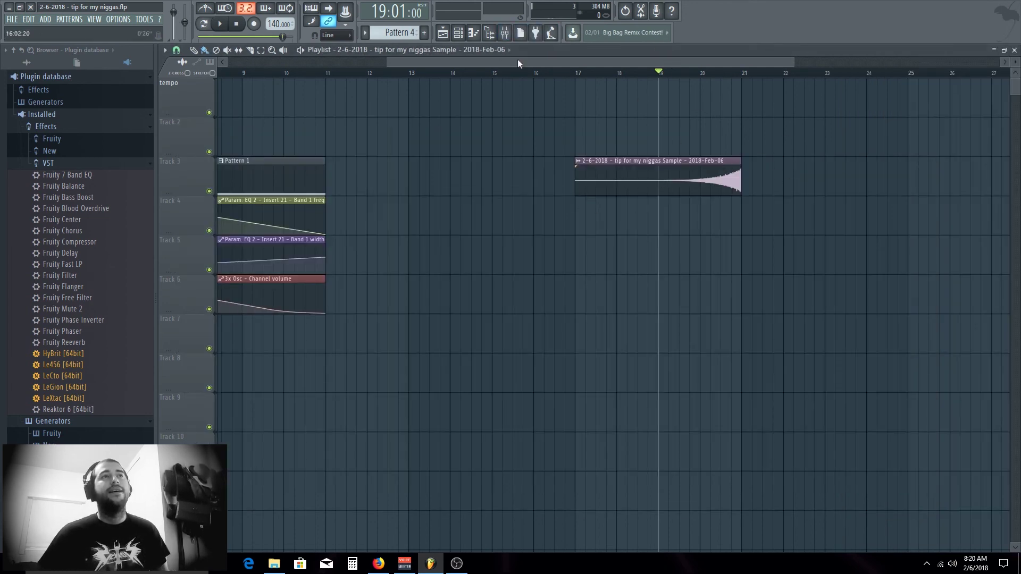
{"action": "left_click", "coordinate": [504, 33]}
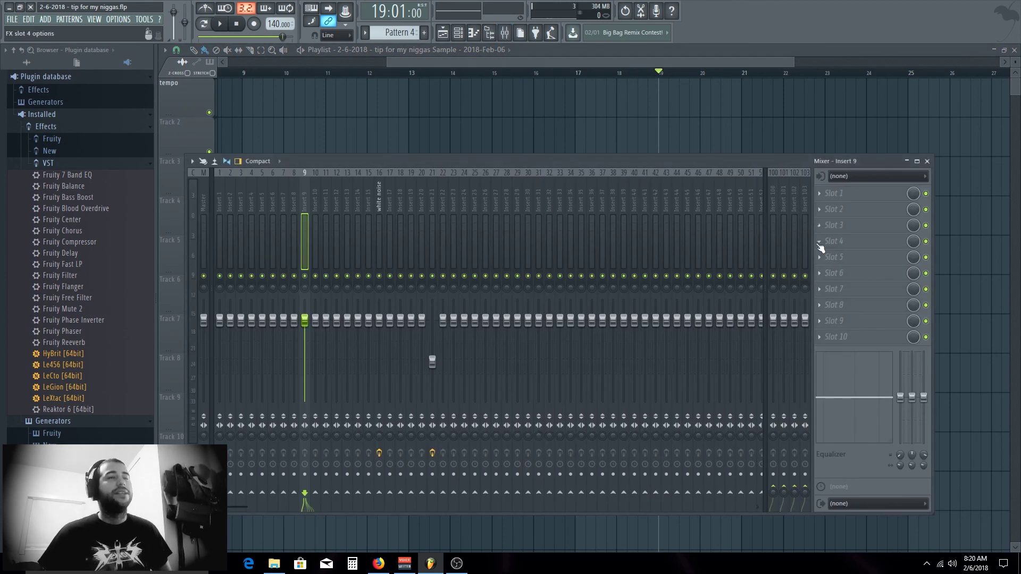
{"action": "left_click", "coordinate": [833, 241]}
{"action": "left_click", "coordinate": [885, 144]}
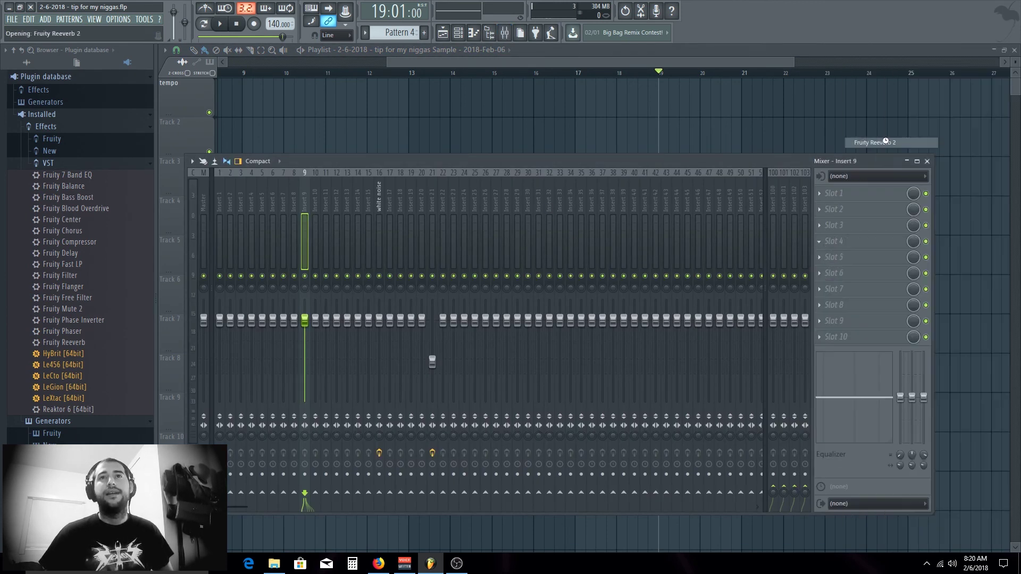
Play the reversed sample with its reverb from bar 19, and stop playback.
{"action": "key", "text": "space"}
{"action": "left_click", "coordinate": [742, 57]}
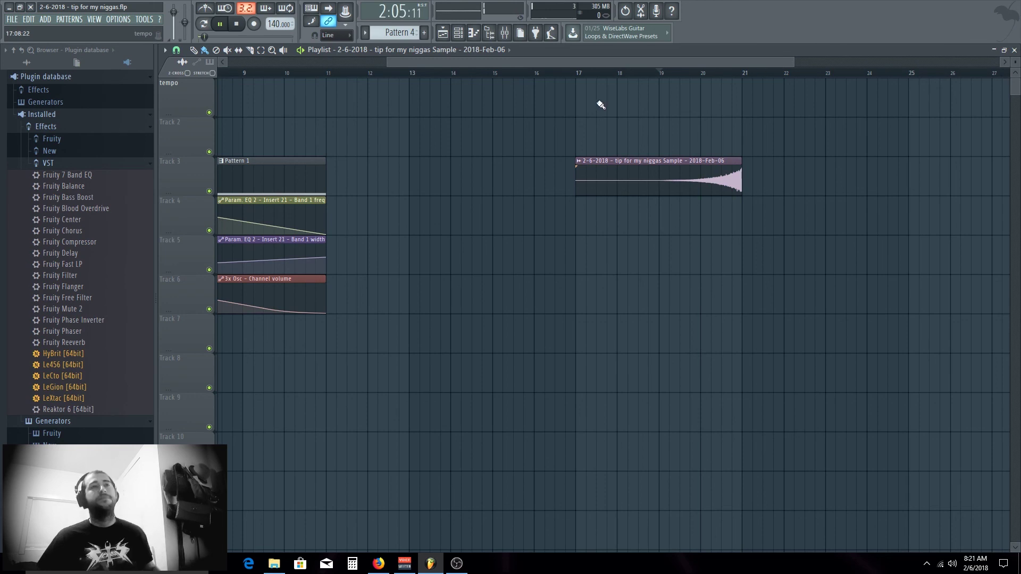
{"action": "scroll", "coordinate": [578, 77], "scroll_direction": "down", "scroll_amount": 4}
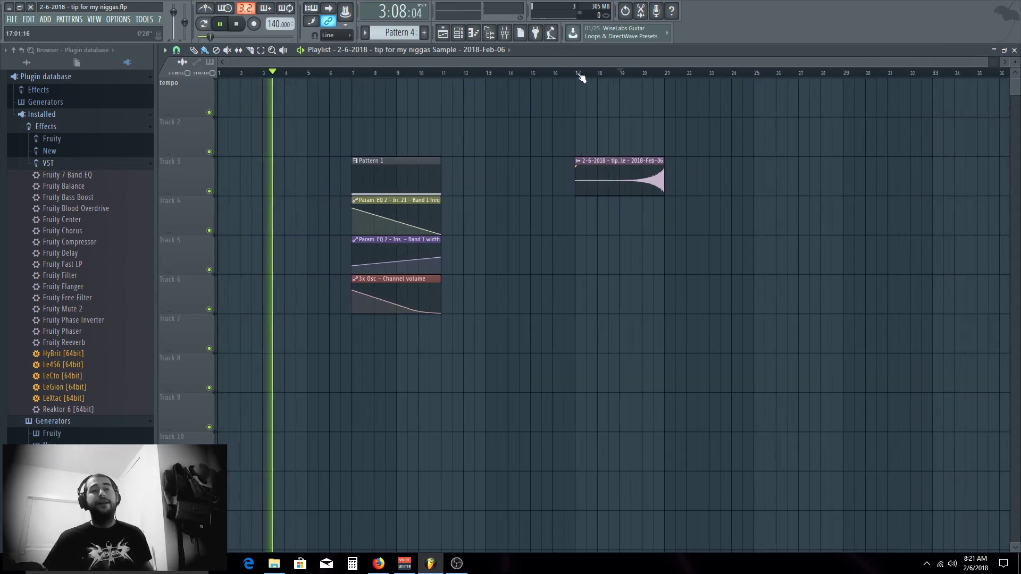
{"action": "key", "text": "space"}
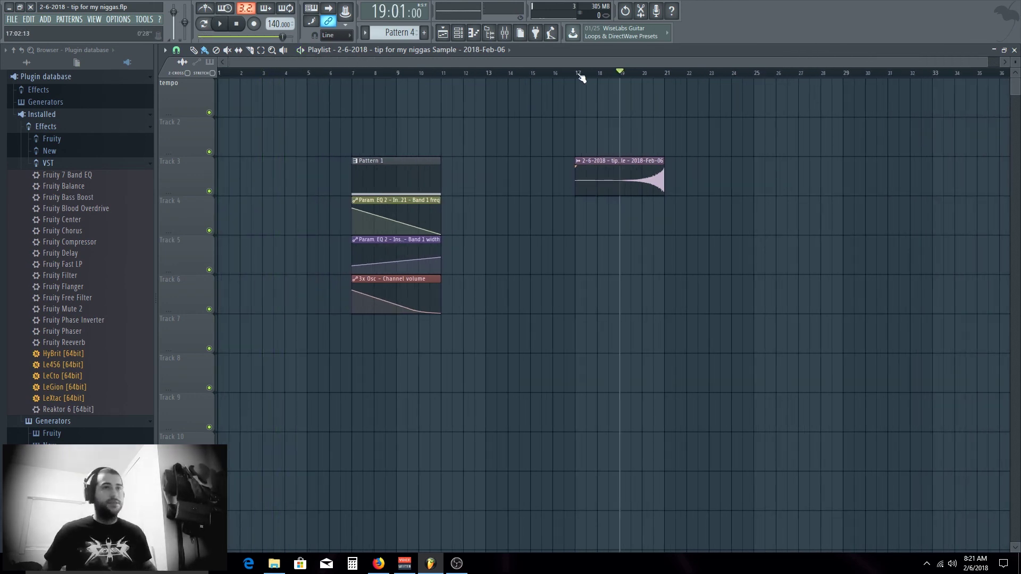